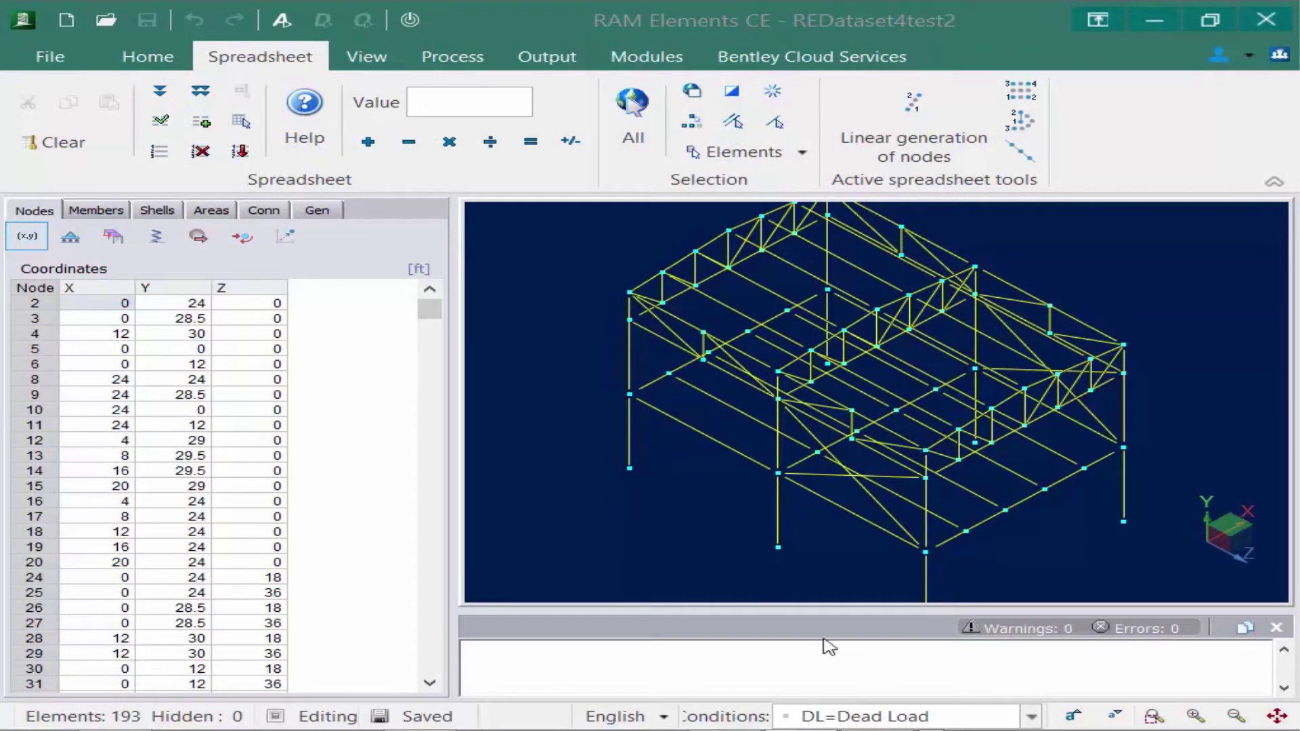
Step: Make LL=Live Load the active load condition and show the distributed loads on members
left_click(1032, 718)
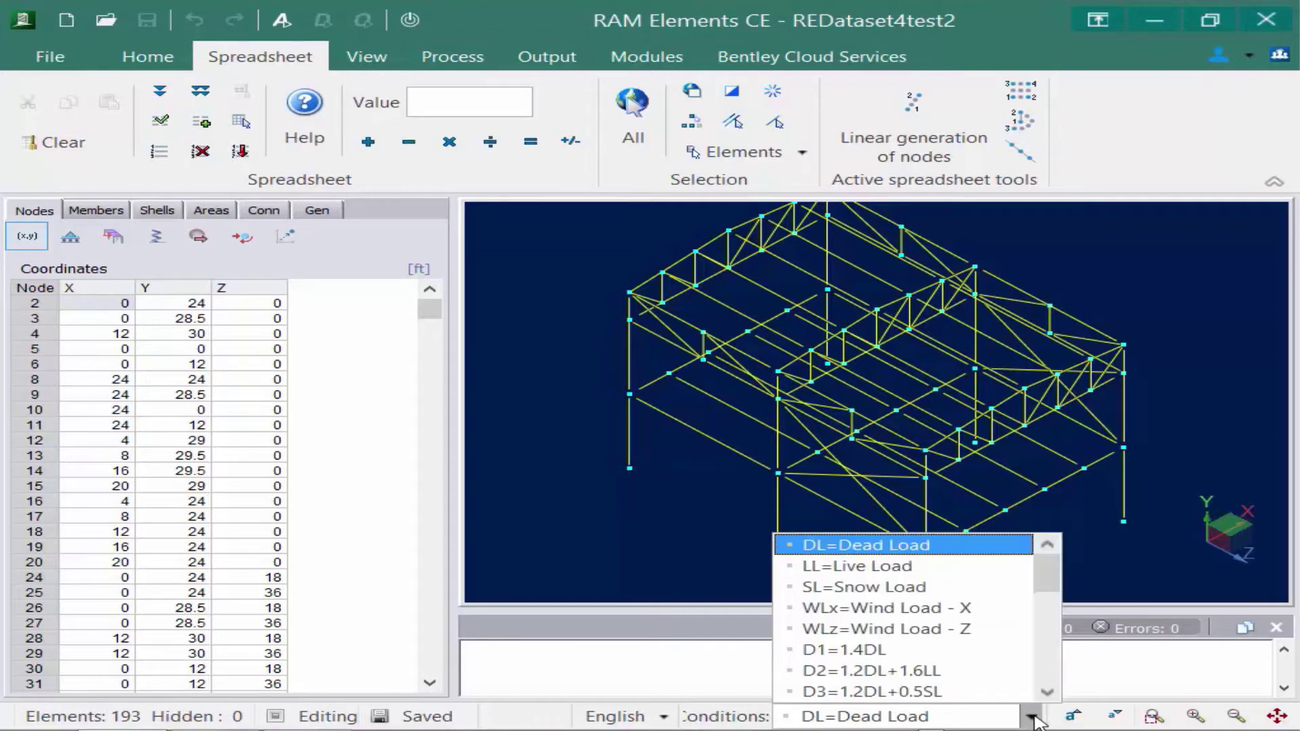
left_click(888, 572)
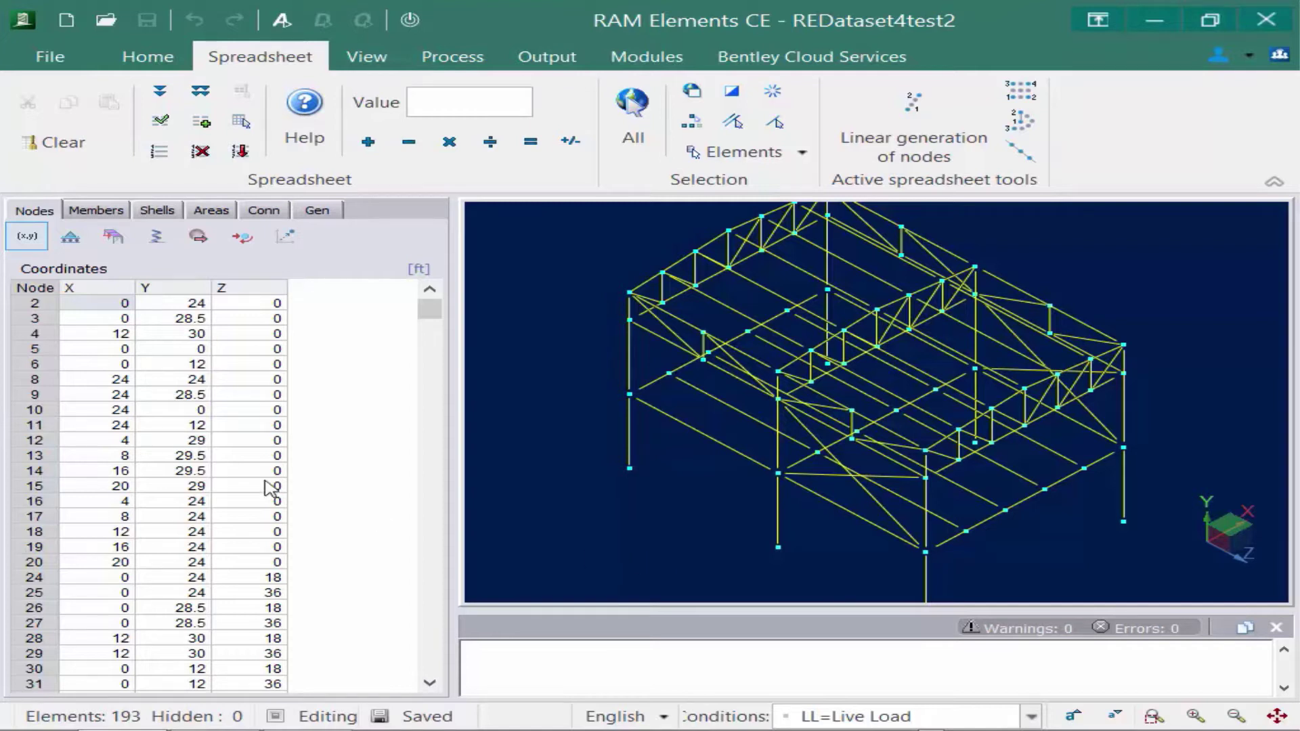
left_click(94, 212)
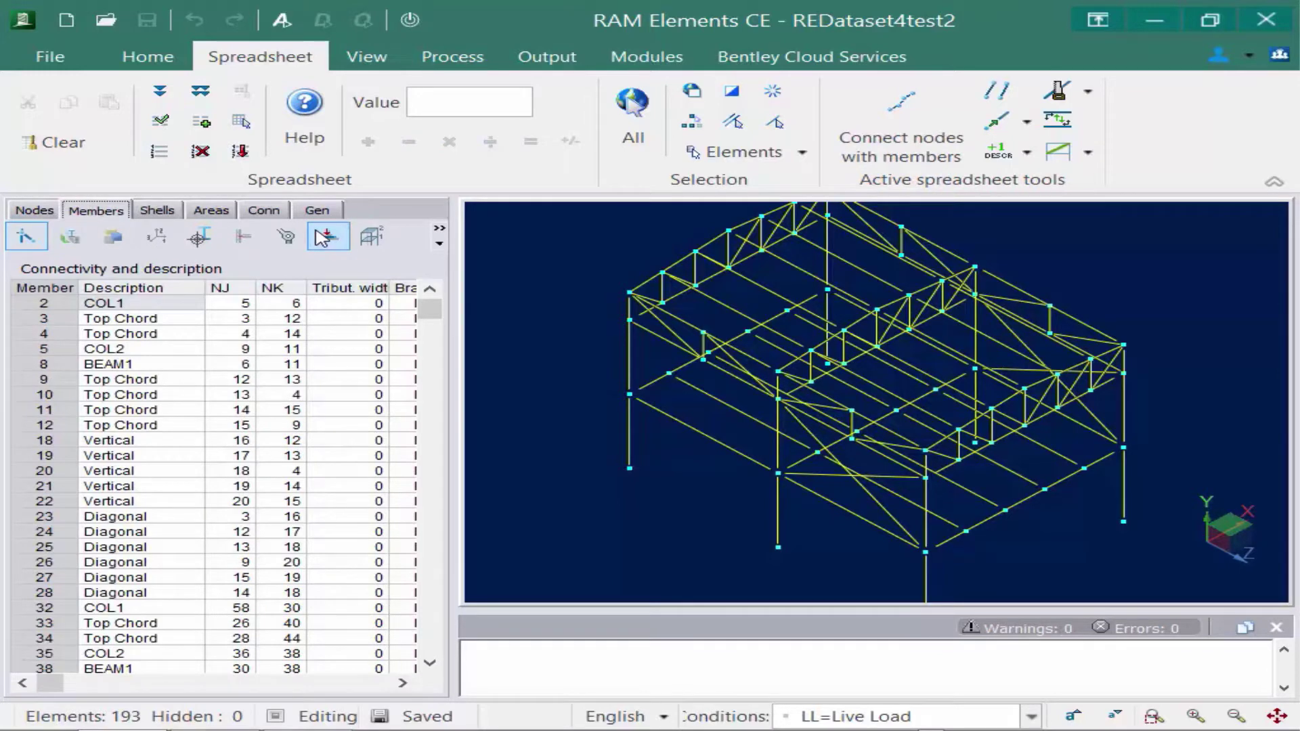
left_click(324, 239)
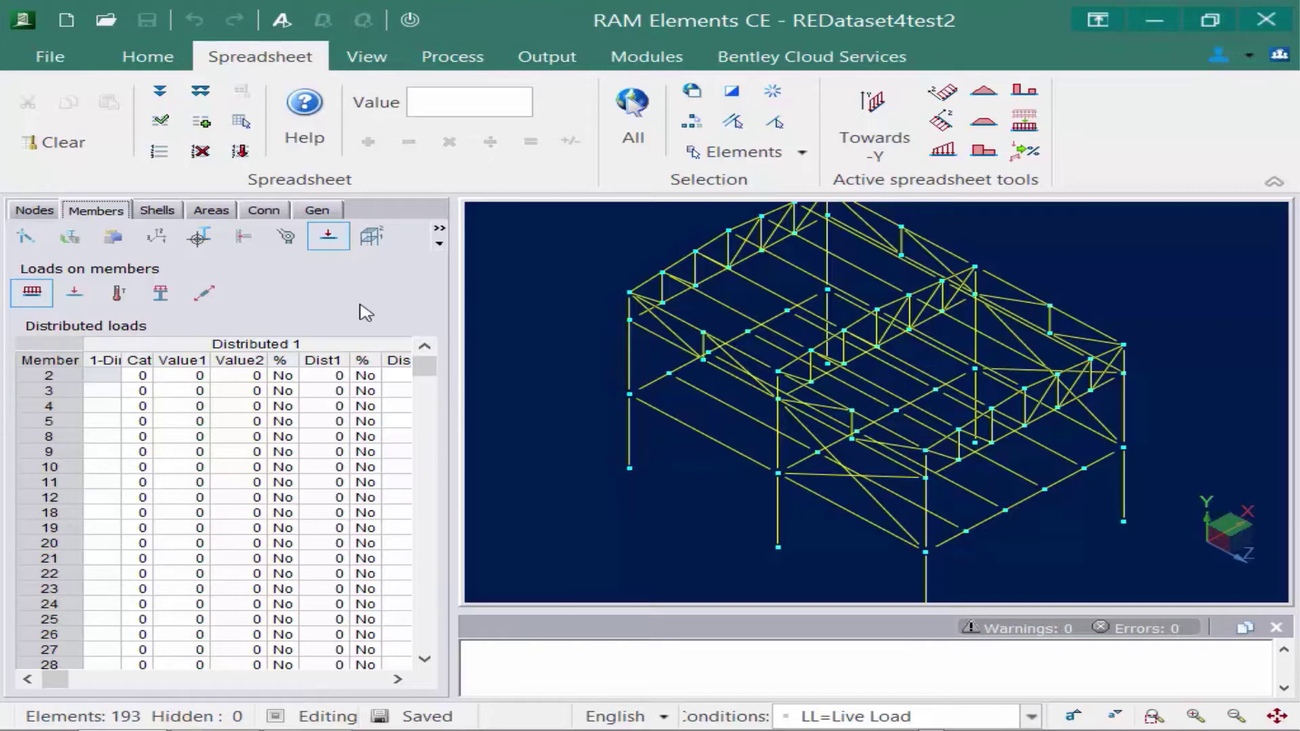
Step: Select all floor-level joists and add a uniform distributed load of 0.05 Kip/ft in the global -Y direction
left_click(697, 432)
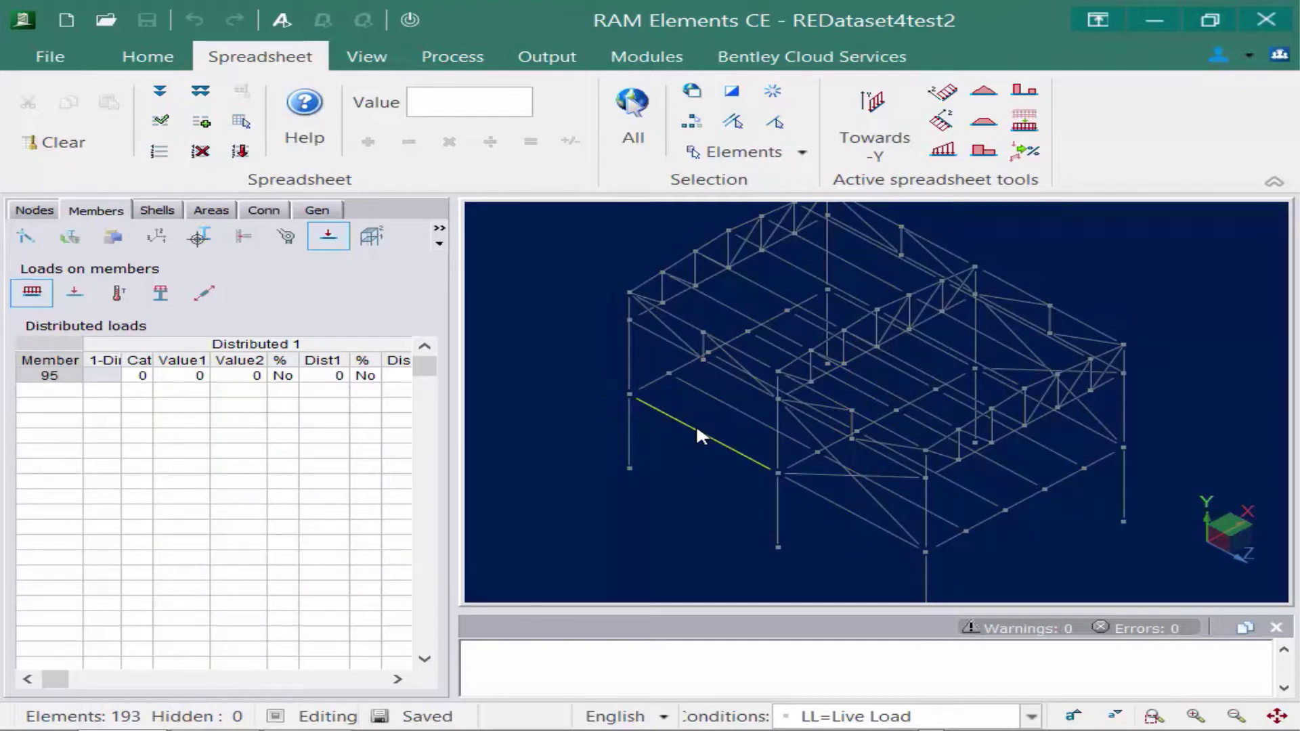
left_click(690, 127)
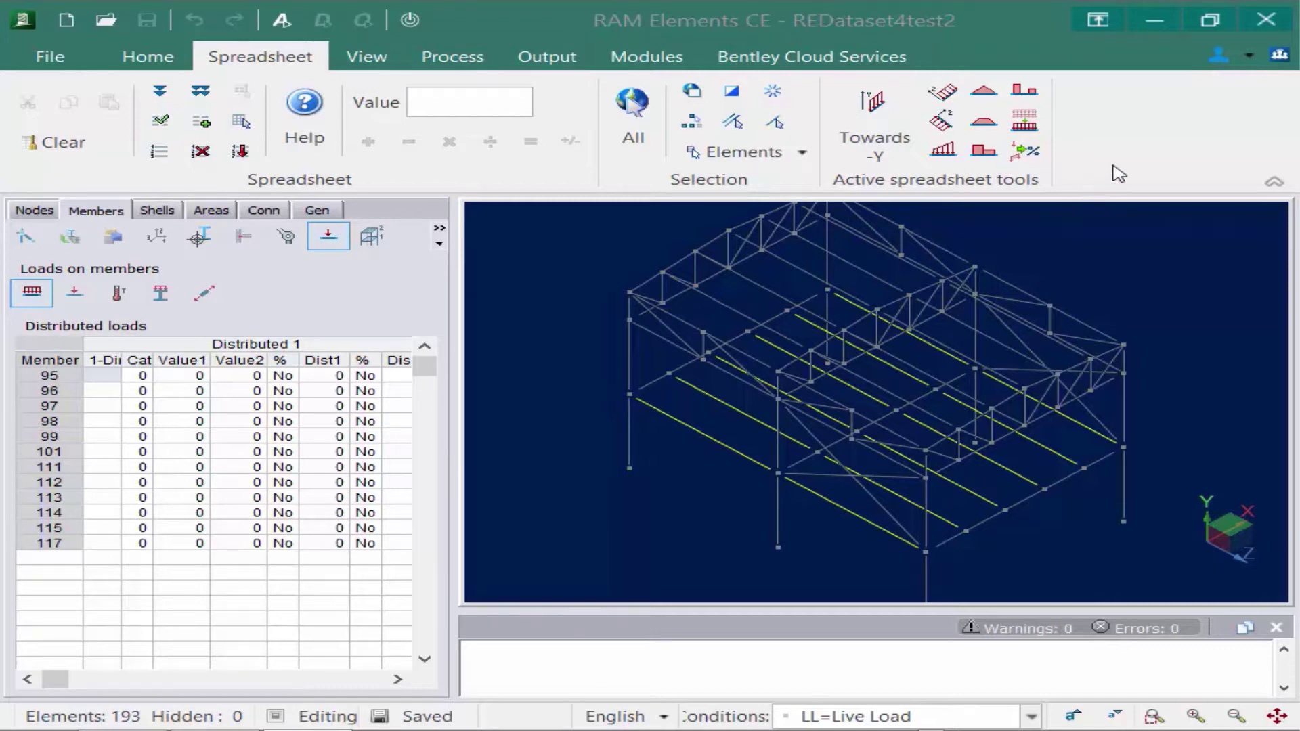
left_click(873, 116)
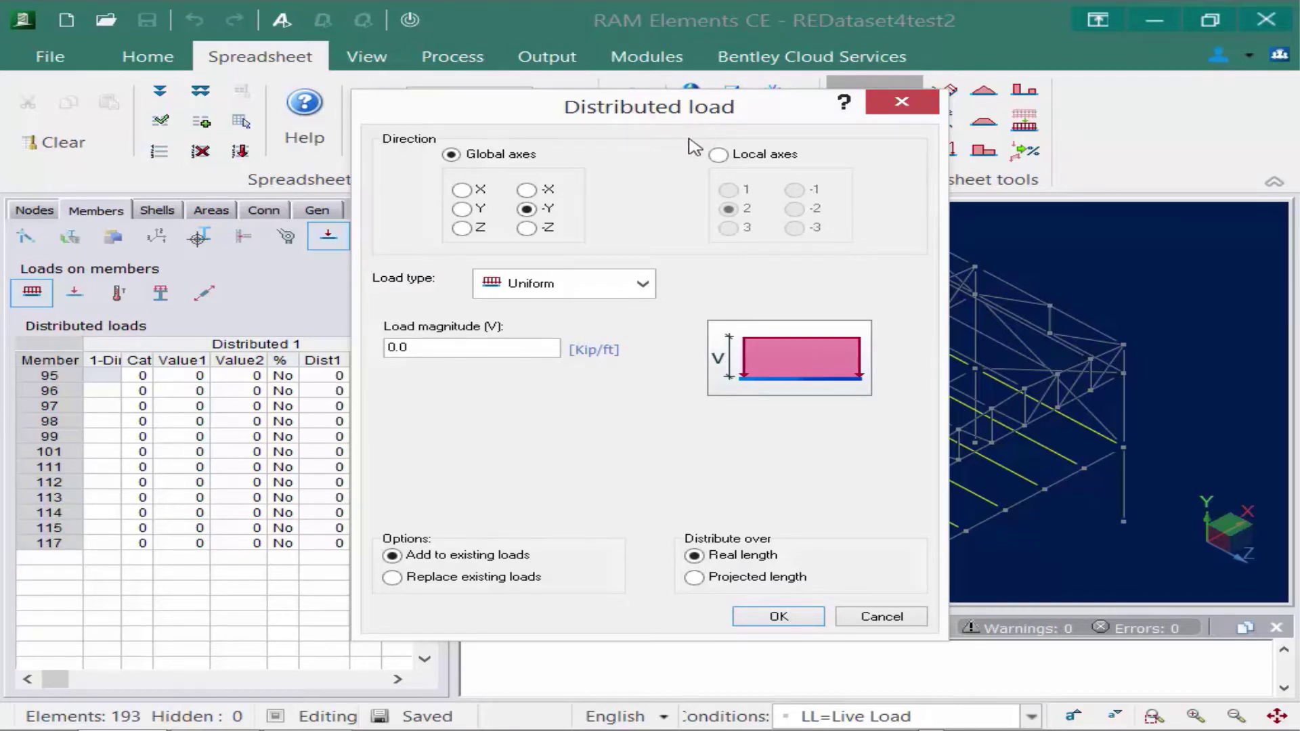
left_click(643, 284)
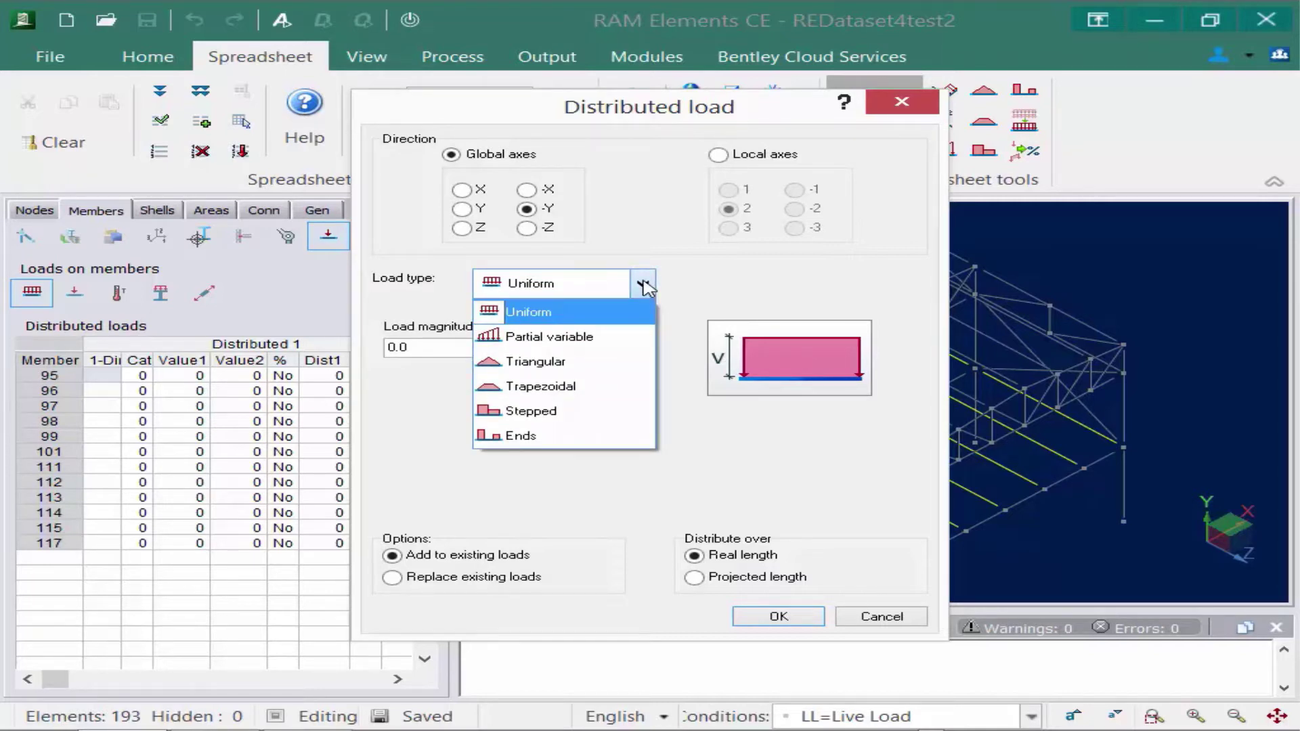
left_click(644, 285)
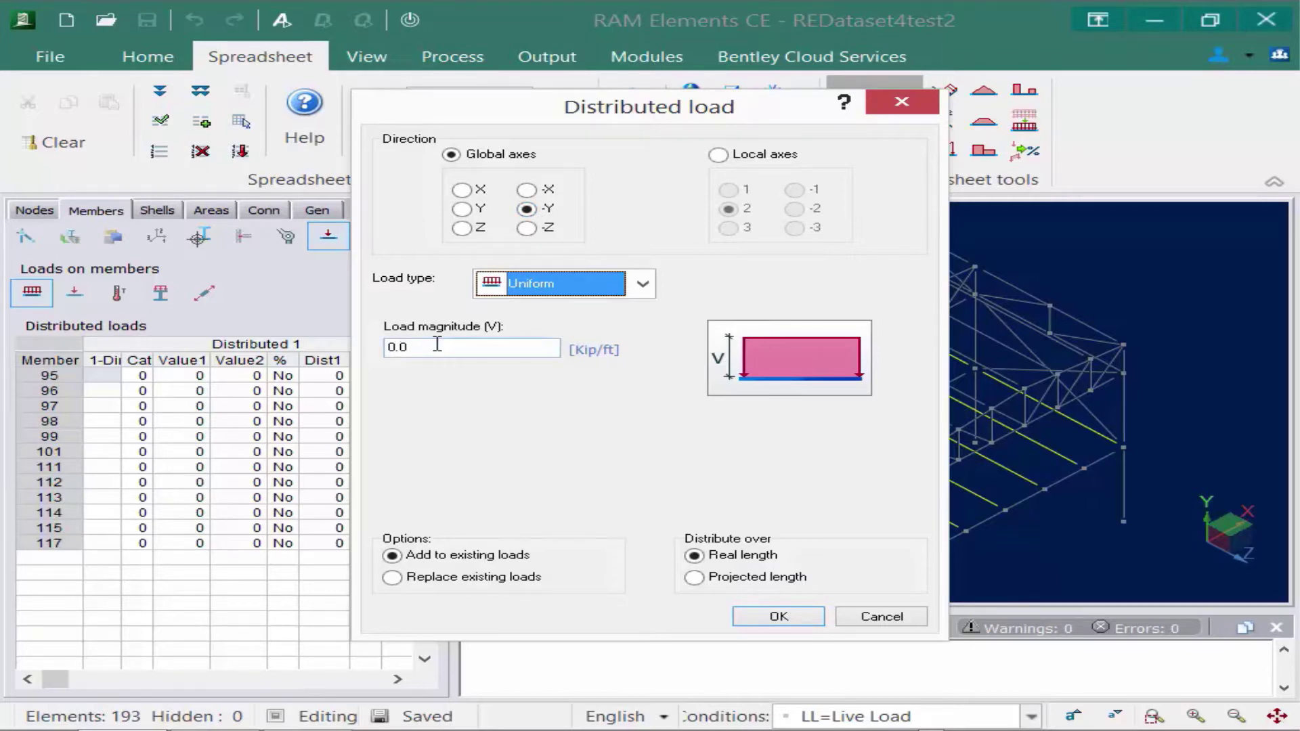
left_click_drag(437, 343, 383, 347)
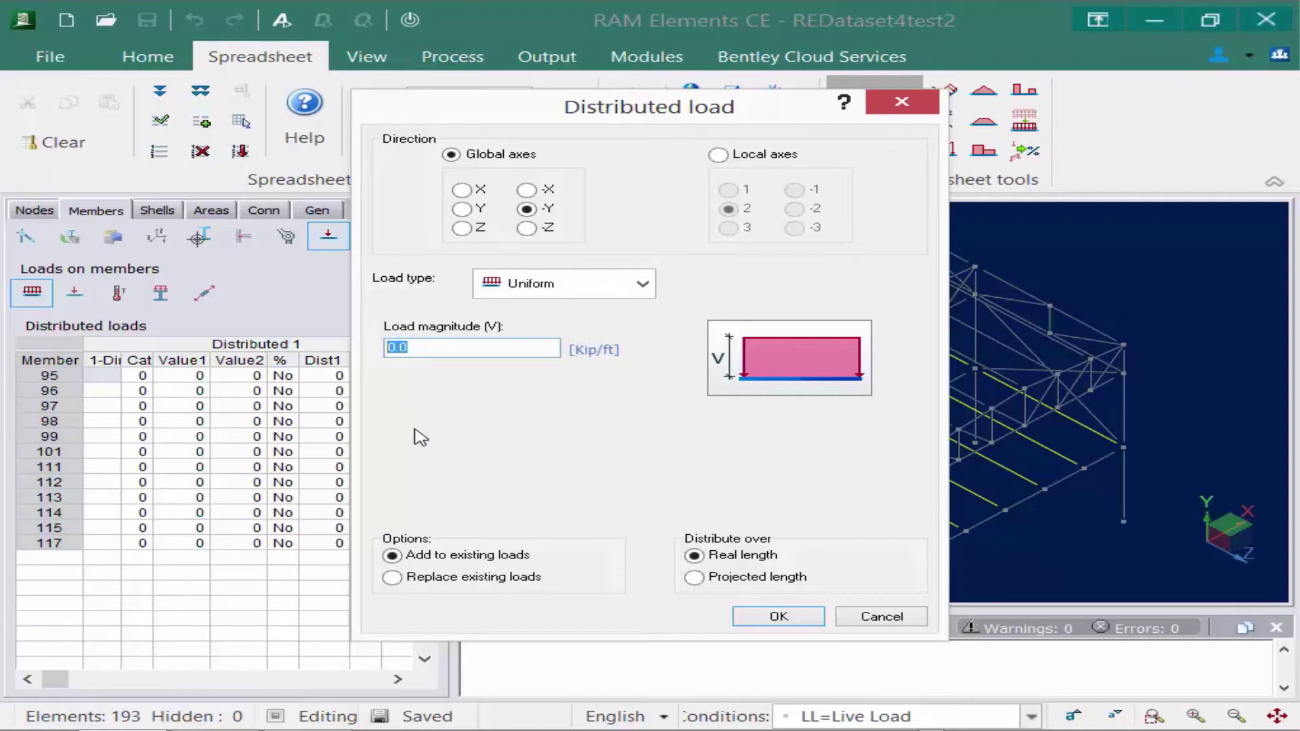
type("0.05")
left_click(778, 617)
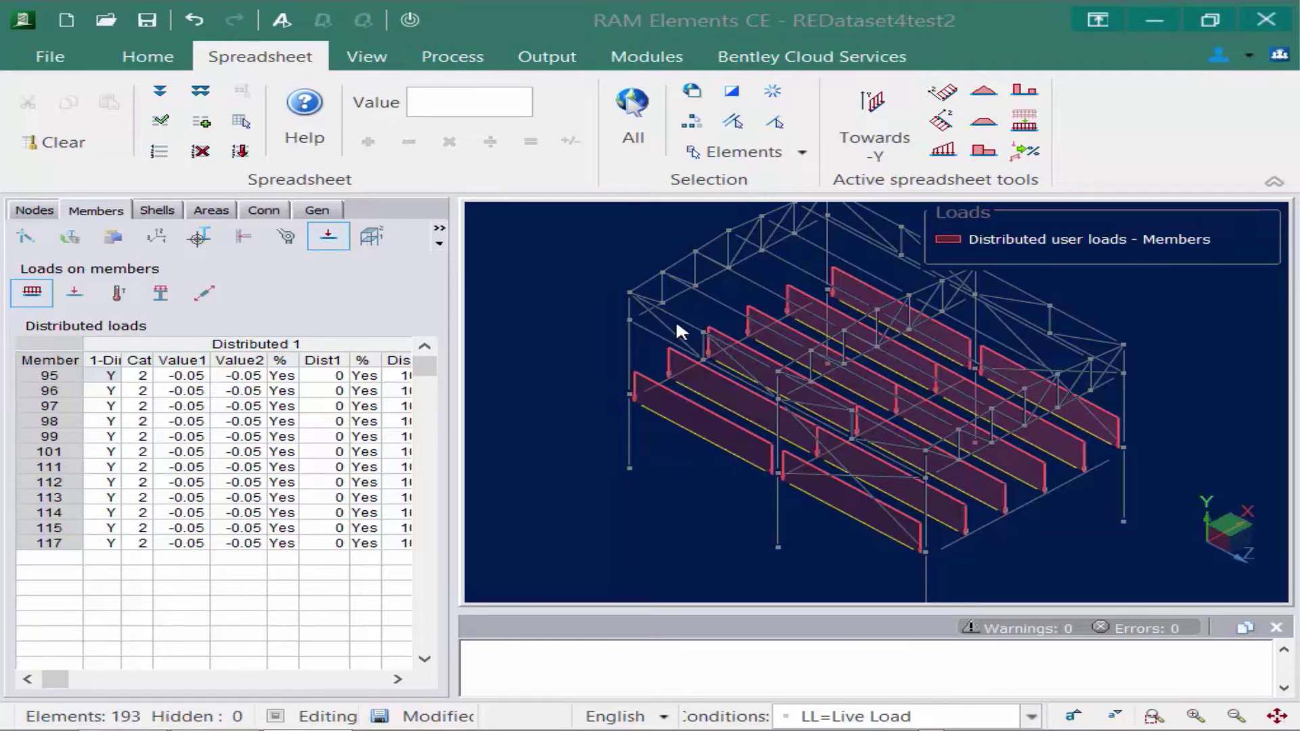
Step: Make SL=Snow Load the active load condition and select all roof joists
left_click(1030, 715)
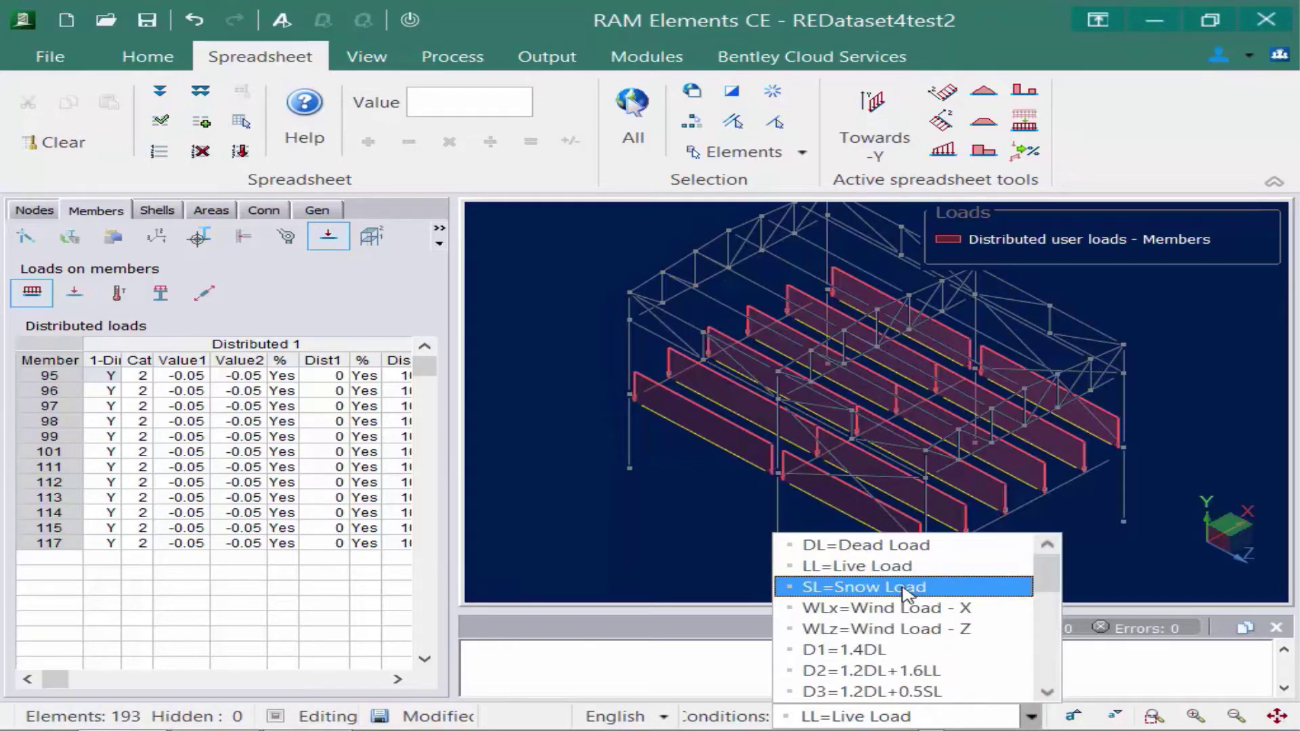
left_click(904, 588)
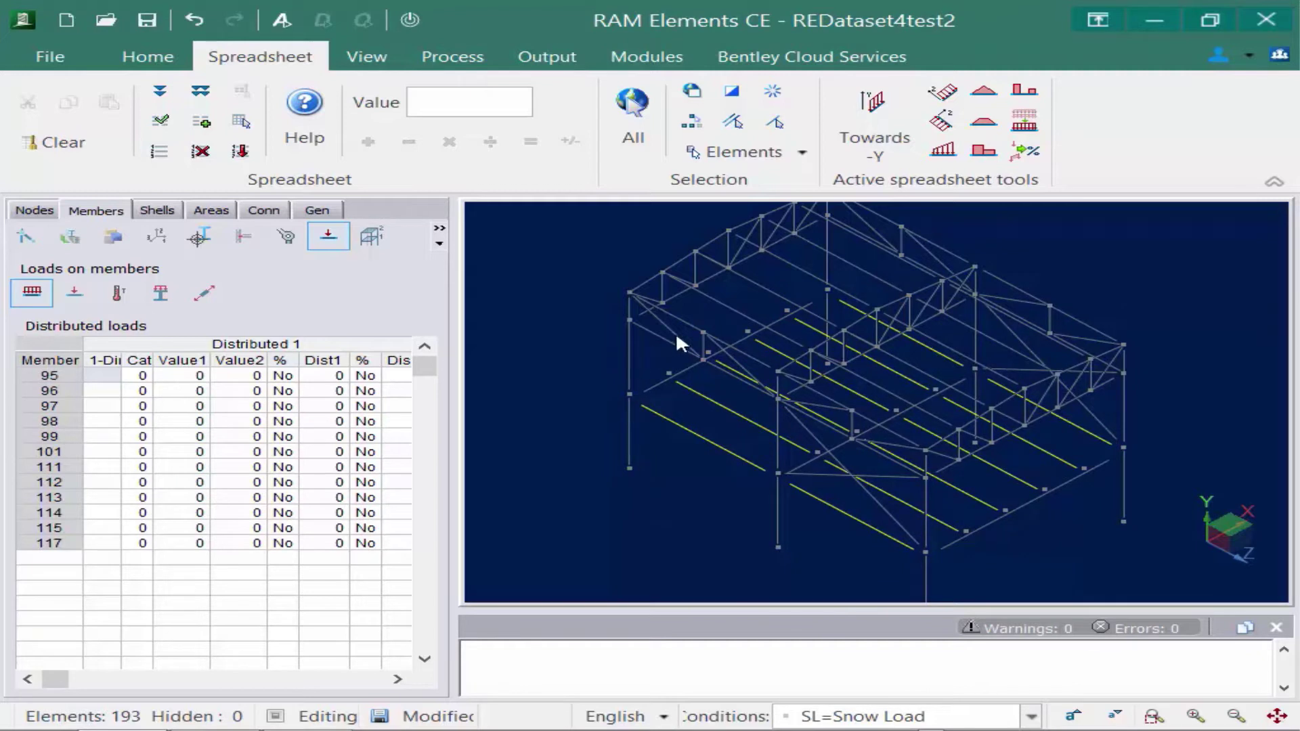
left_click(722, 306)
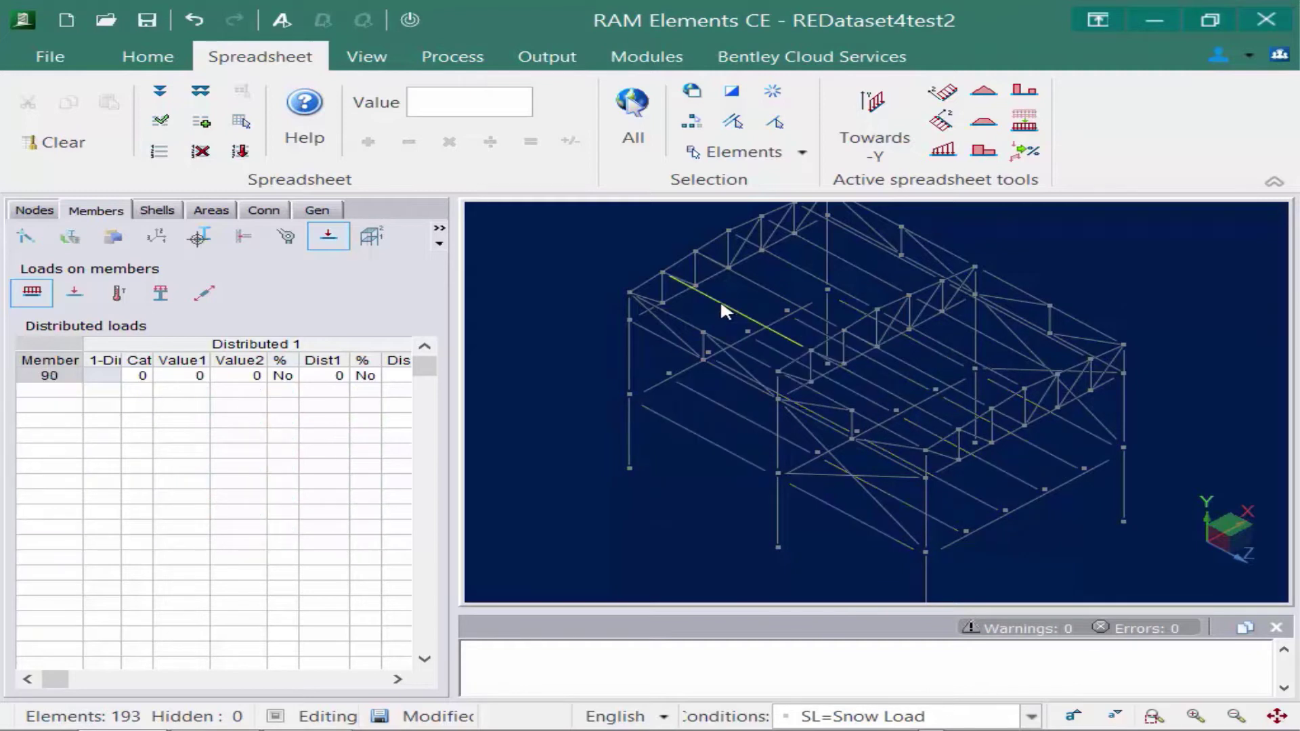
left_click(691, 122)
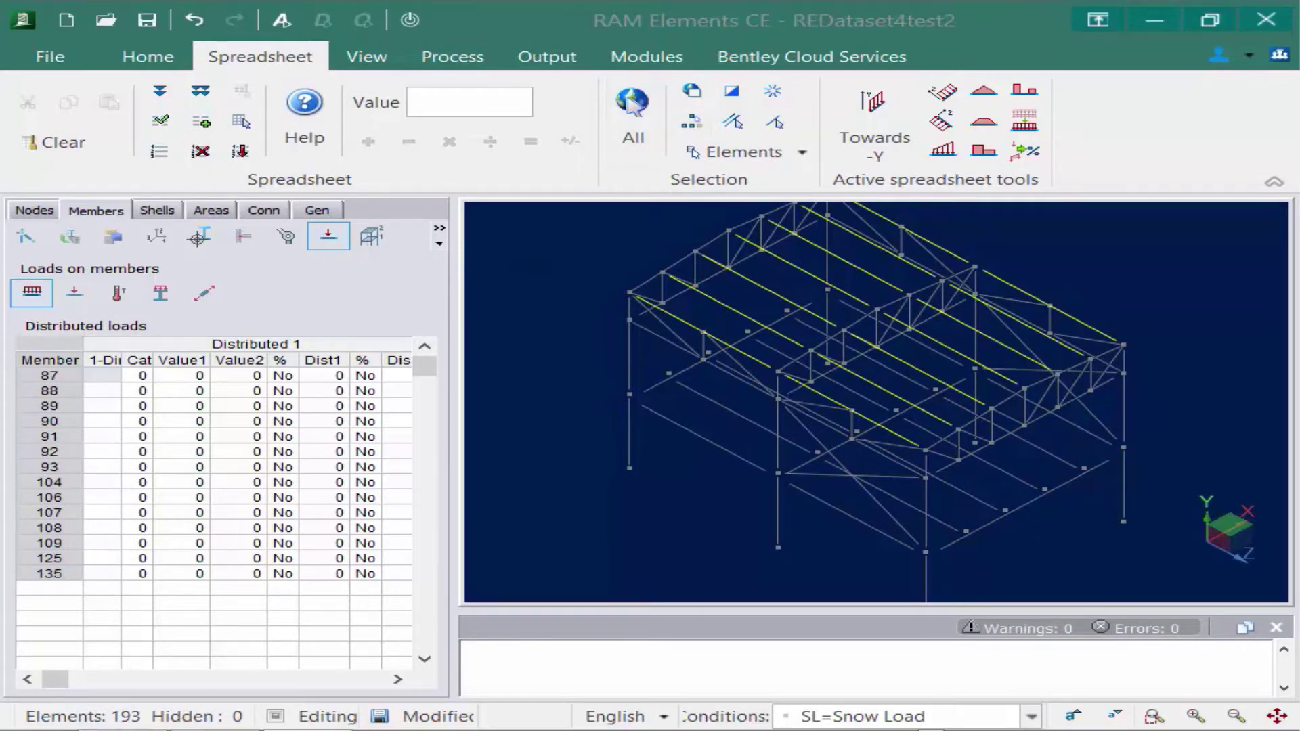
Step: Add a uniform distributed load of 0.03 Kip/ft in the global -Y direction to the selected roof joists
left_click(873, 110)
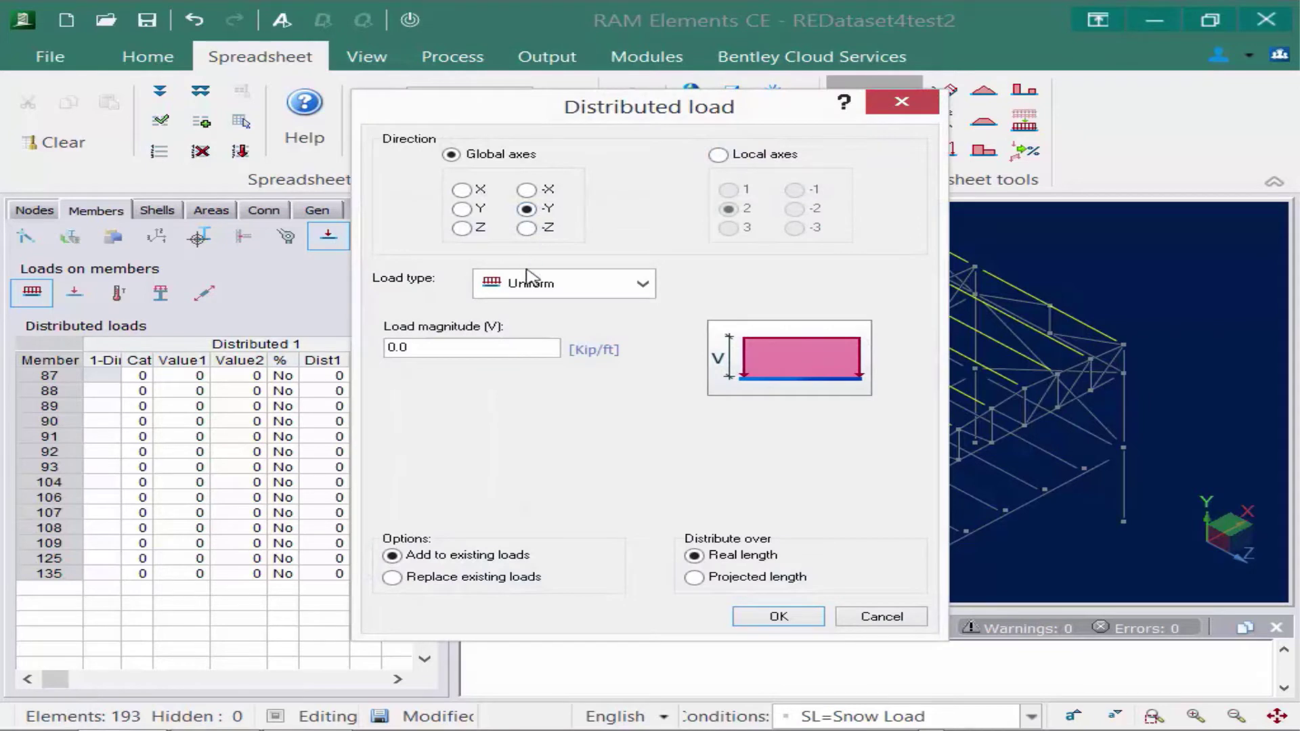
double_click(437, 347)
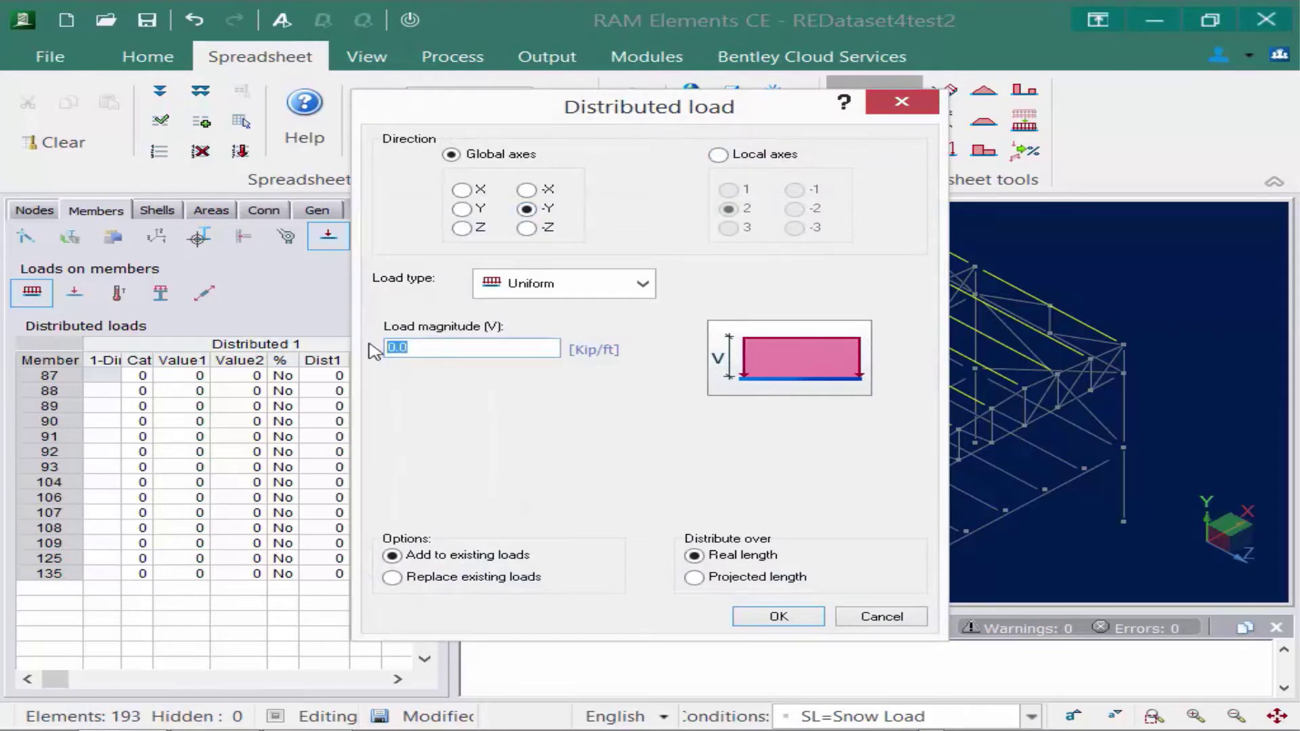
type("0.03")
left_click(785, 617)
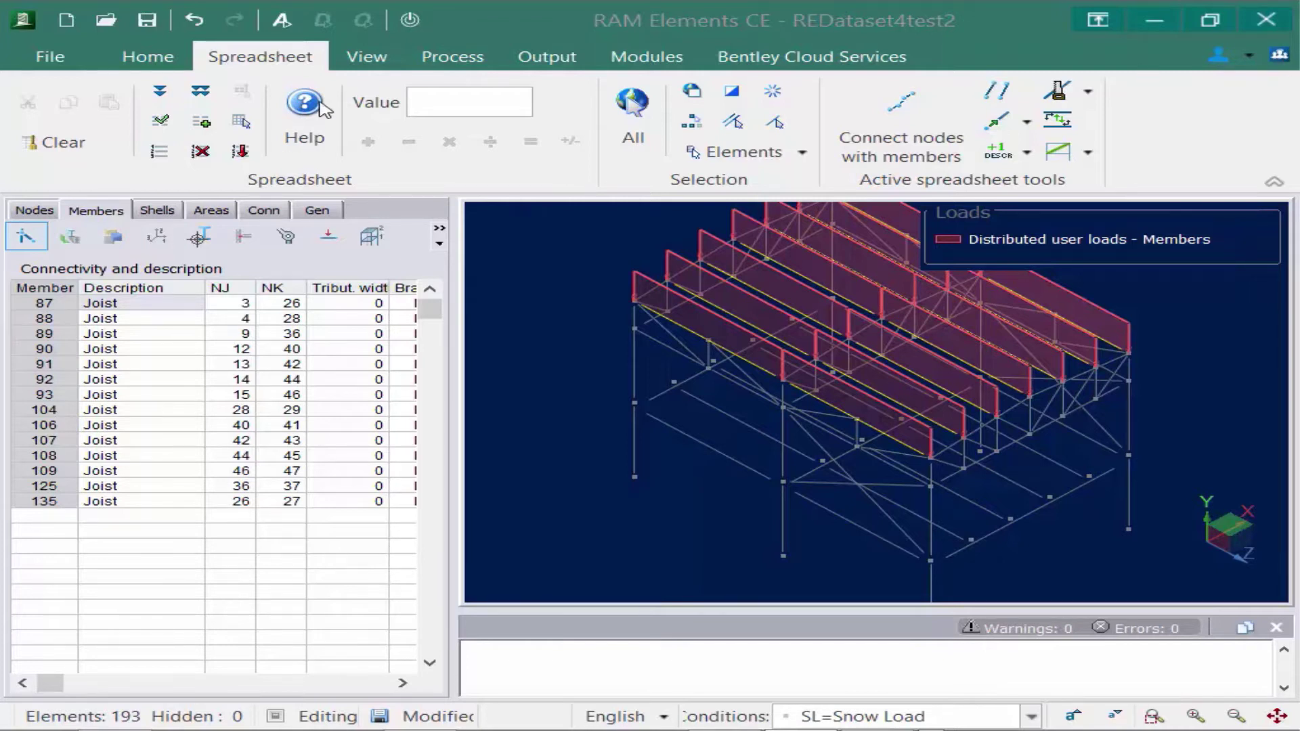
Step: Display the members' local axes and swap the J and K nodes of the seven roof joists in the bay between Z = 18 and 36 ft
left_click(361, 60)
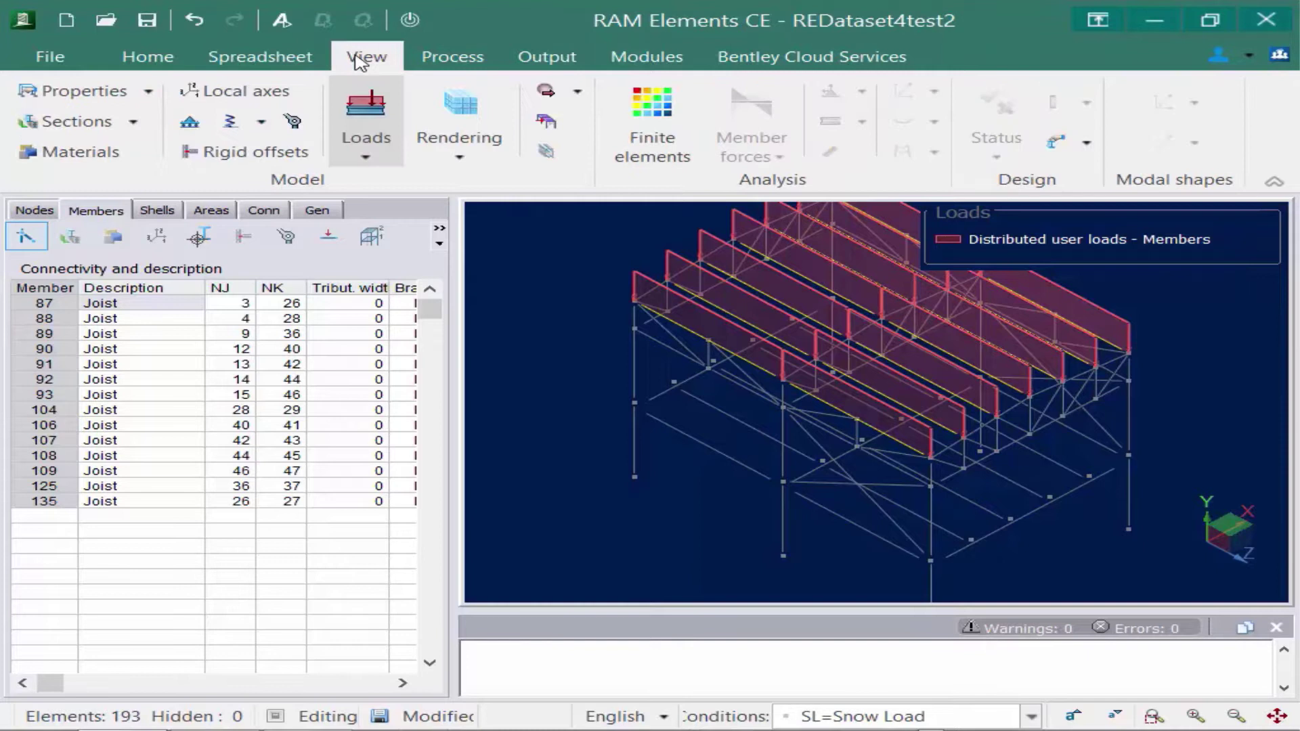
left_click(188, 90)
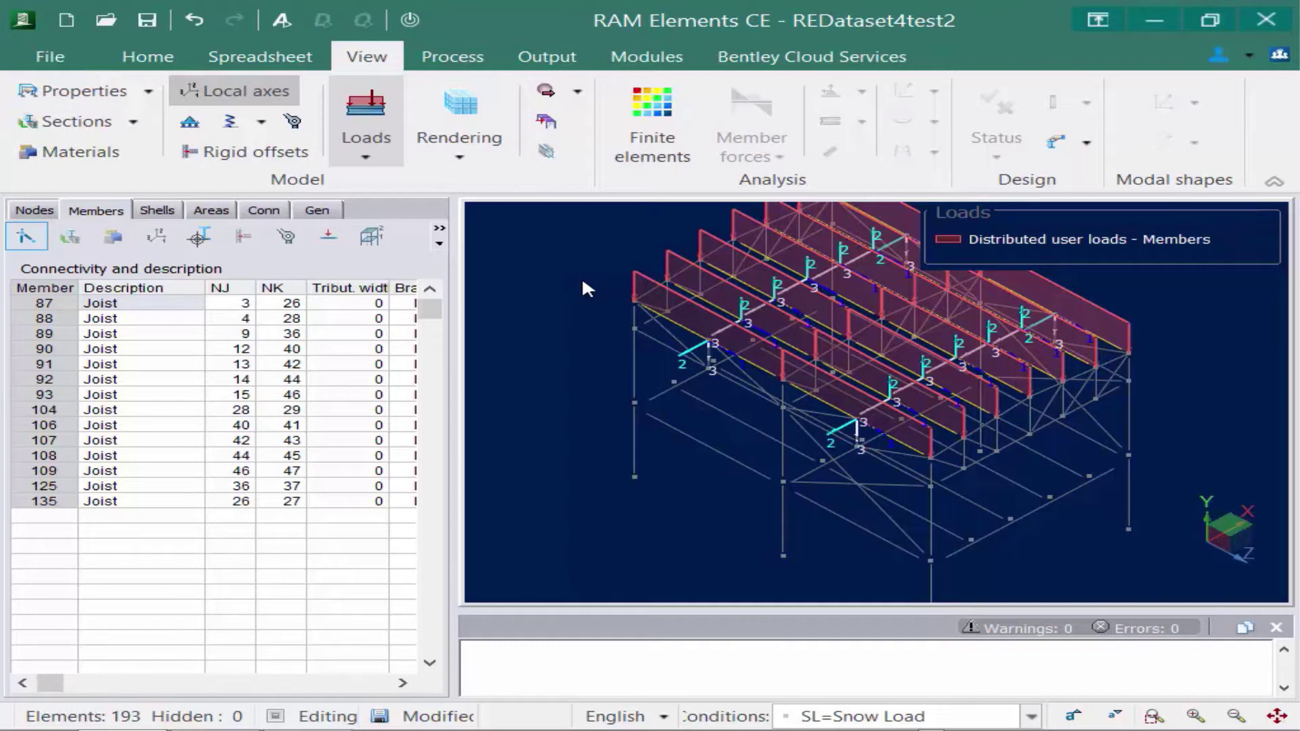
left_click(825, 404)
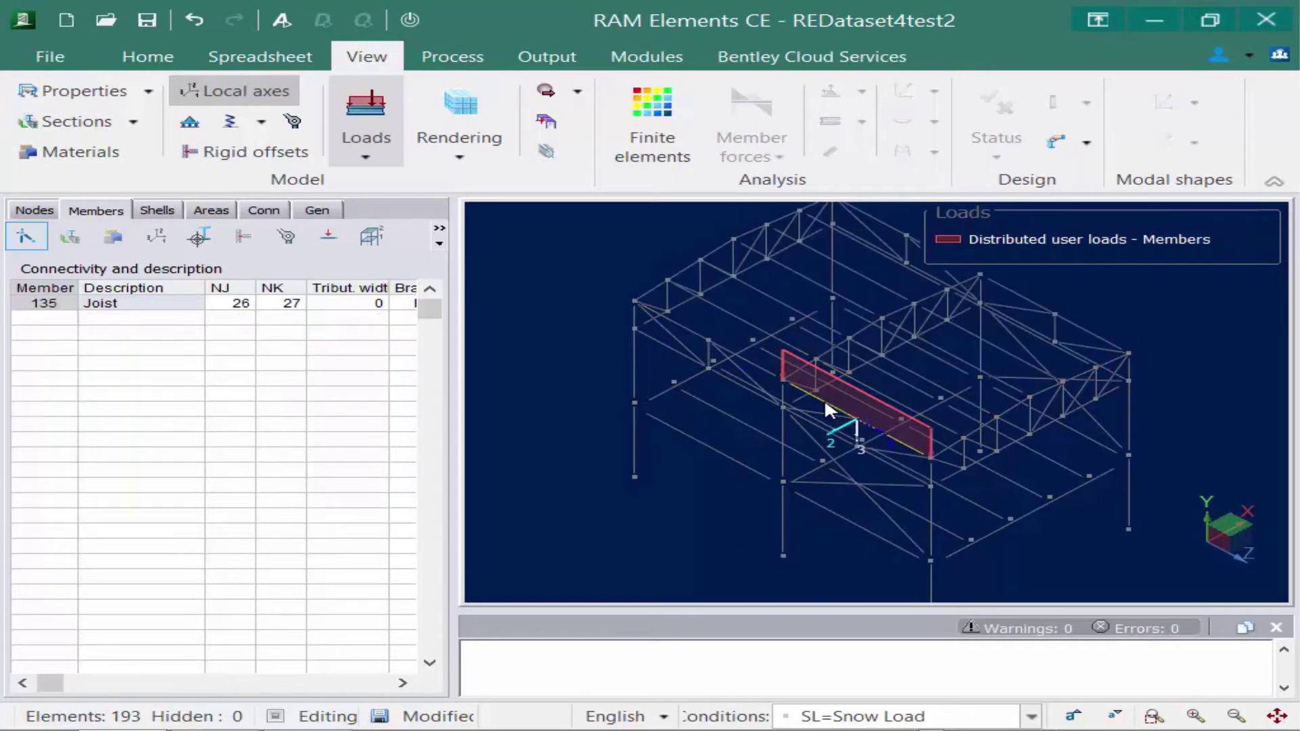
left_click(872, 388)
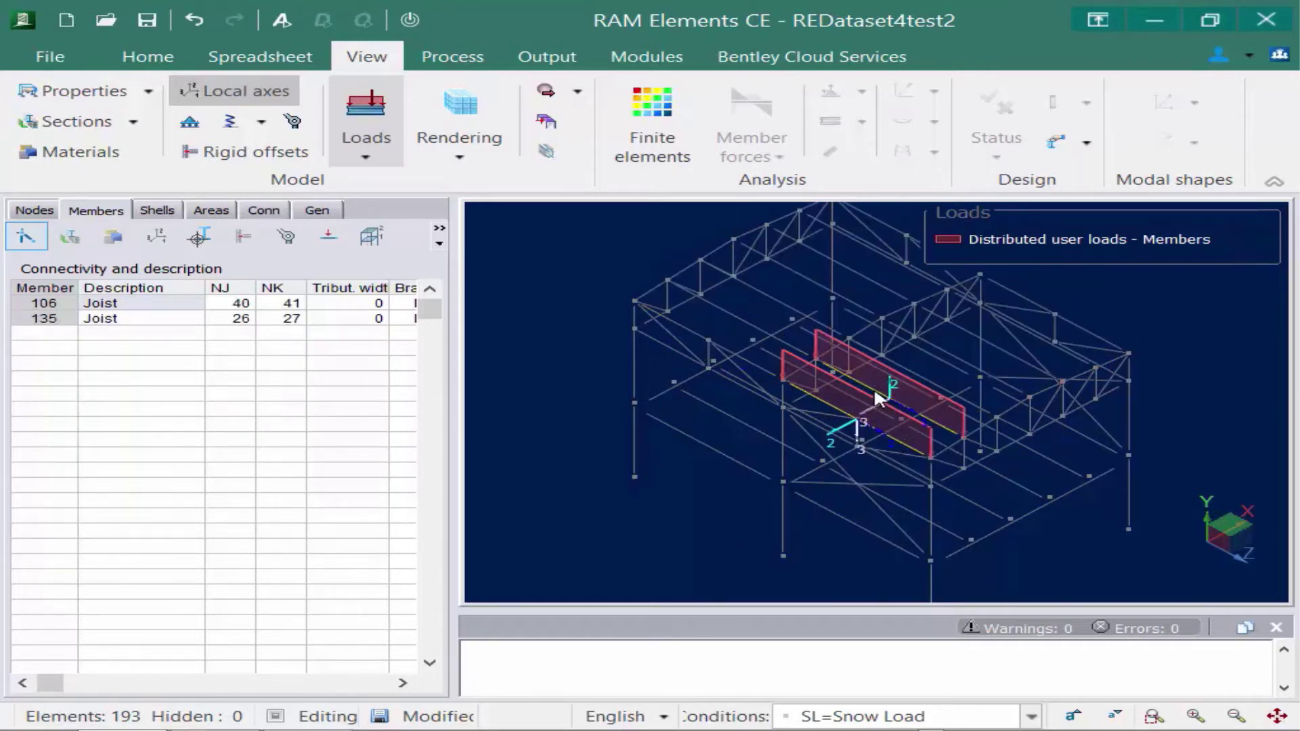
left_click(984, 404)
left_click(1009, 380)
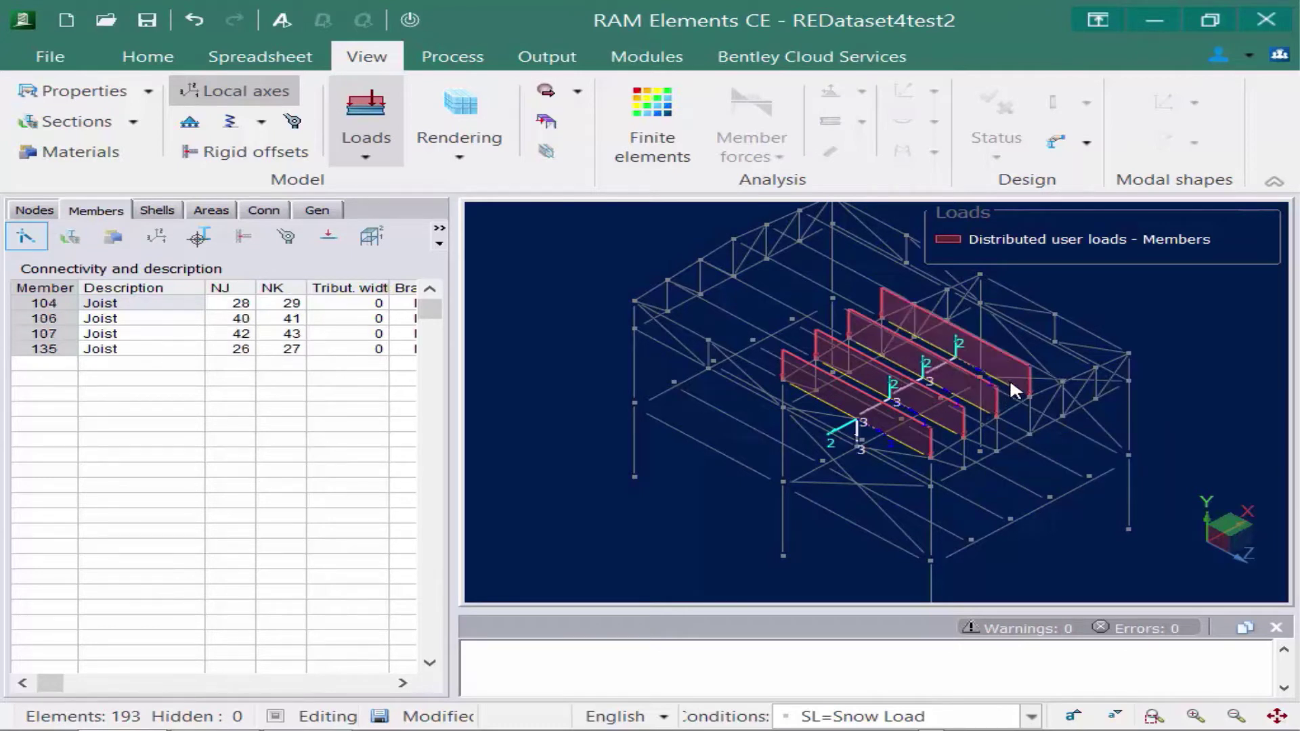
left_click(1015, 359)
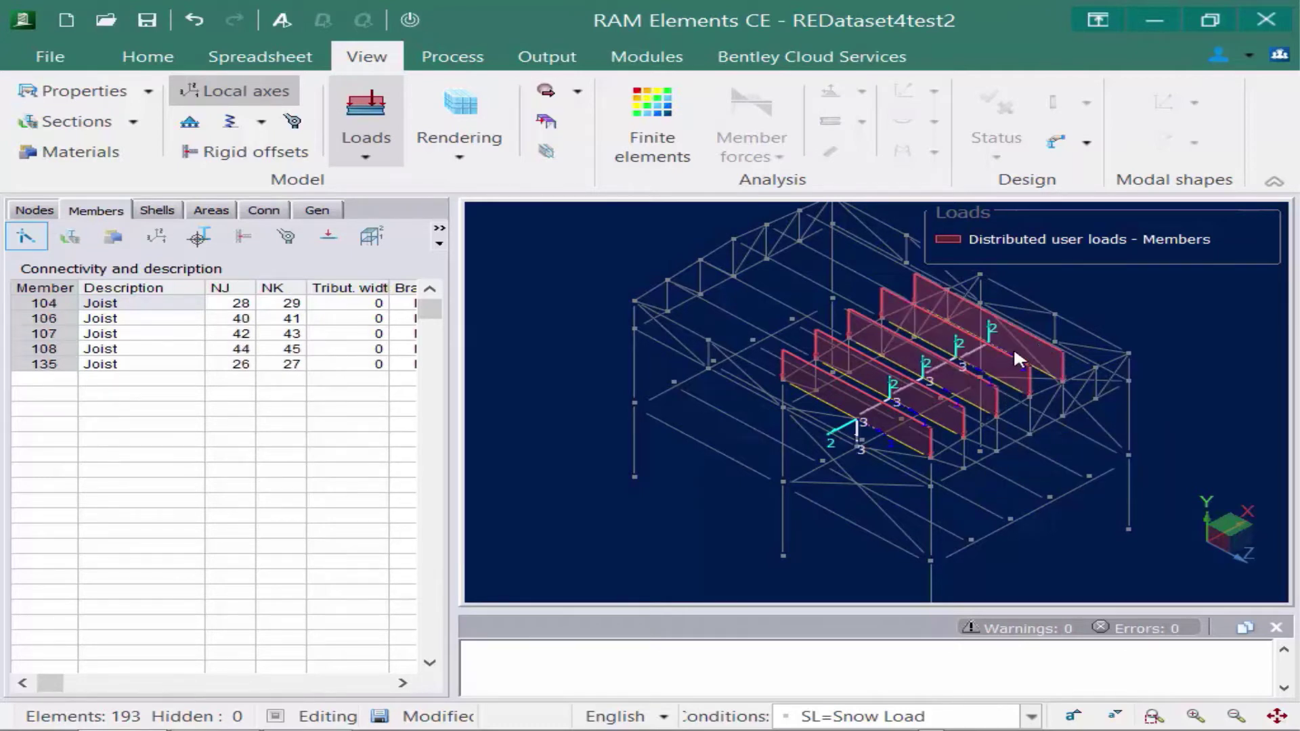
left_click(1086, 358)
left_click(1102, 340)
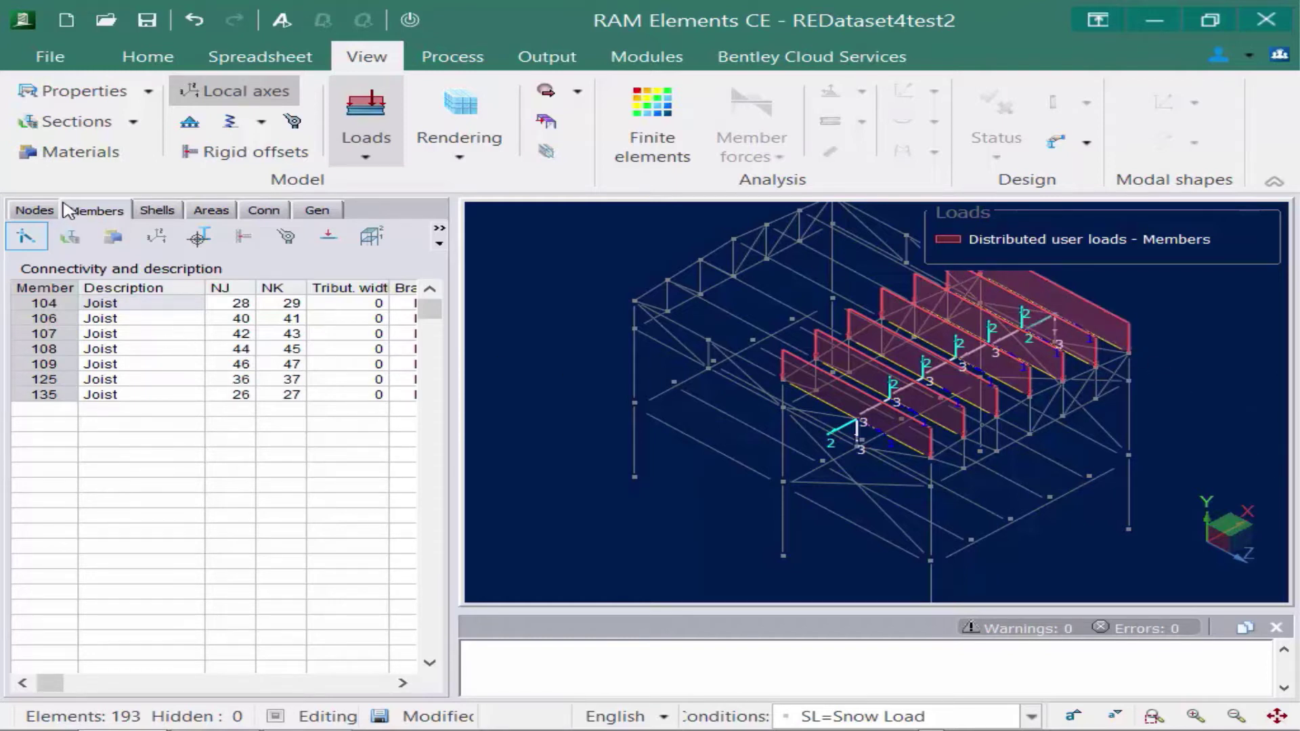
left_click(27, 238)
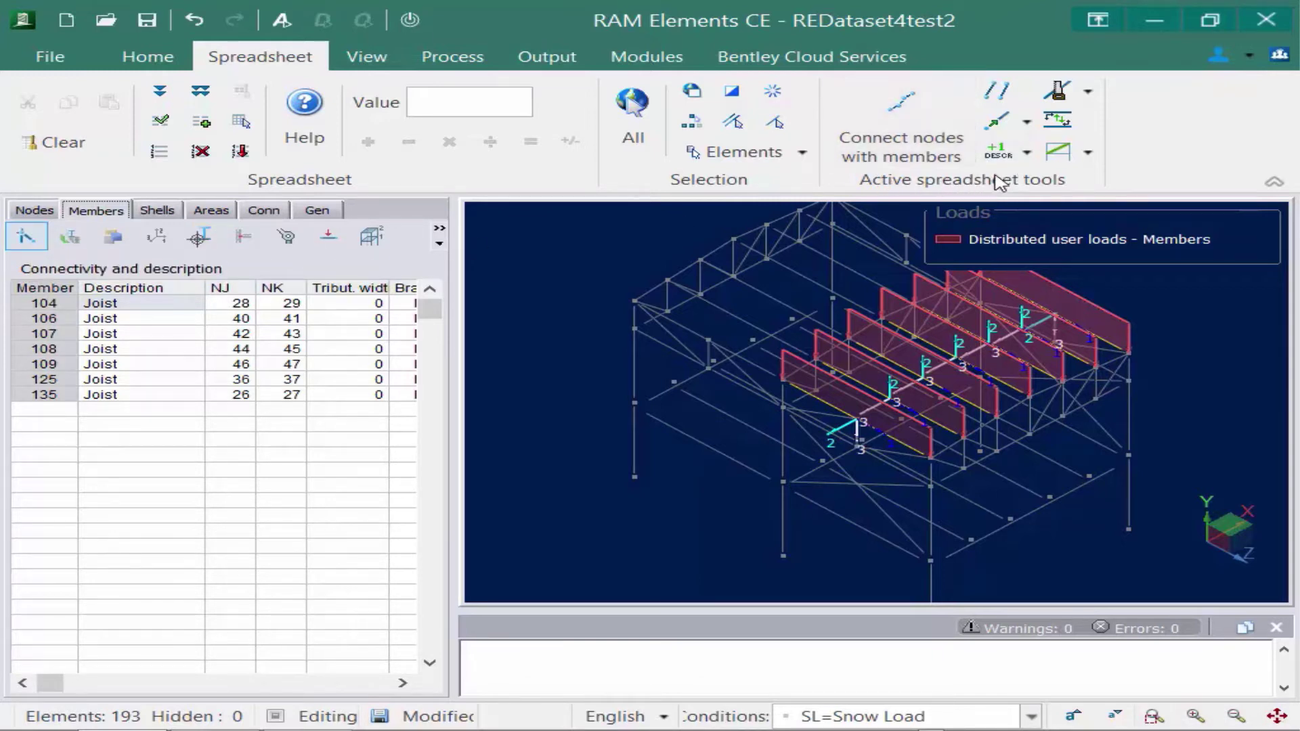
left_click(1063, 124)
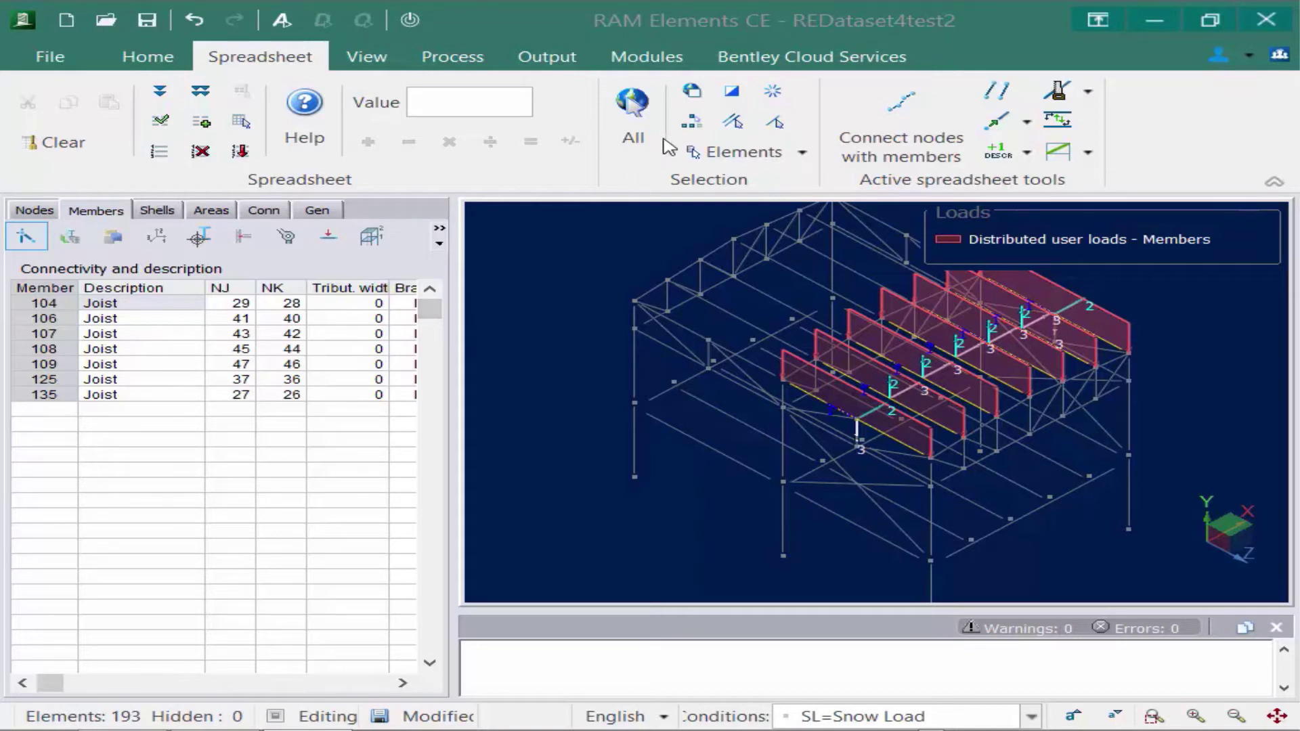
Step: Select the roof joists of both bays, keeping the snow load condition, and show their distributed member loads
left_click(691, 128)
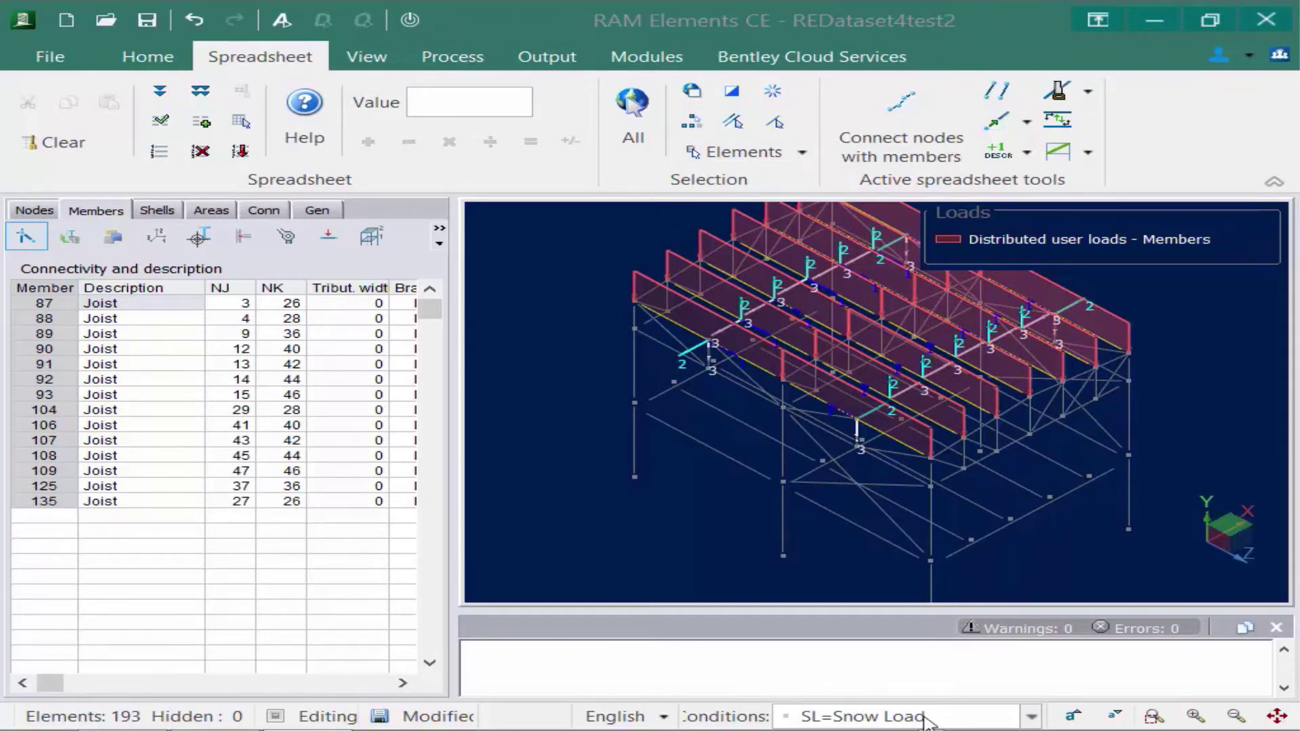
left_click(1031, 718)
left_click(1030, 719)
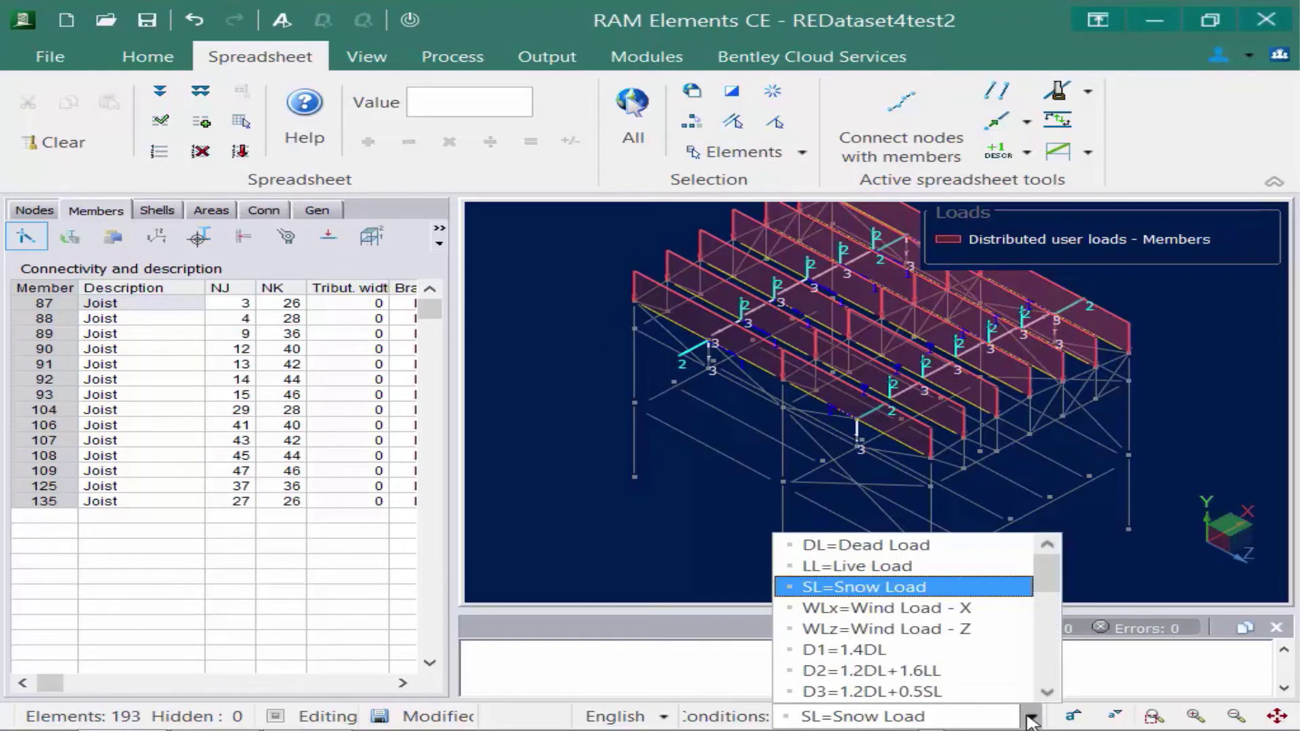
left_click(1030, 719)
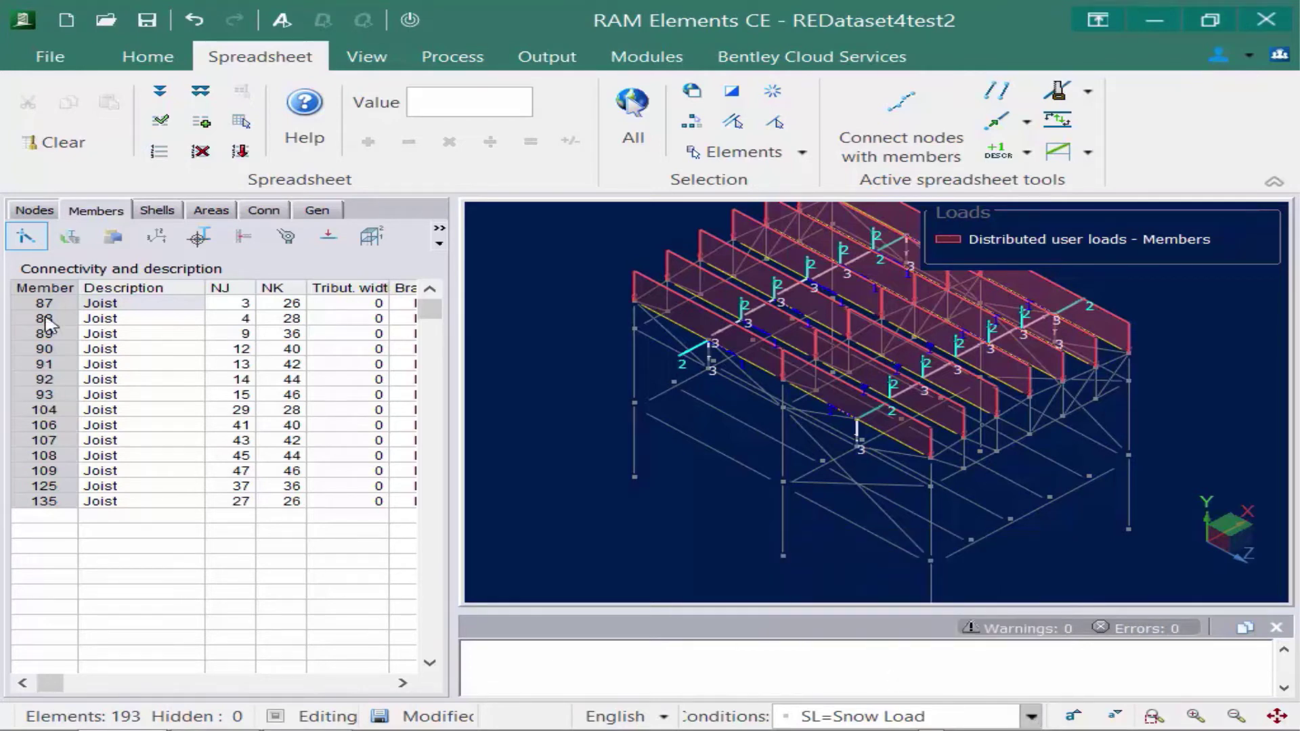
left_click(342, 248)
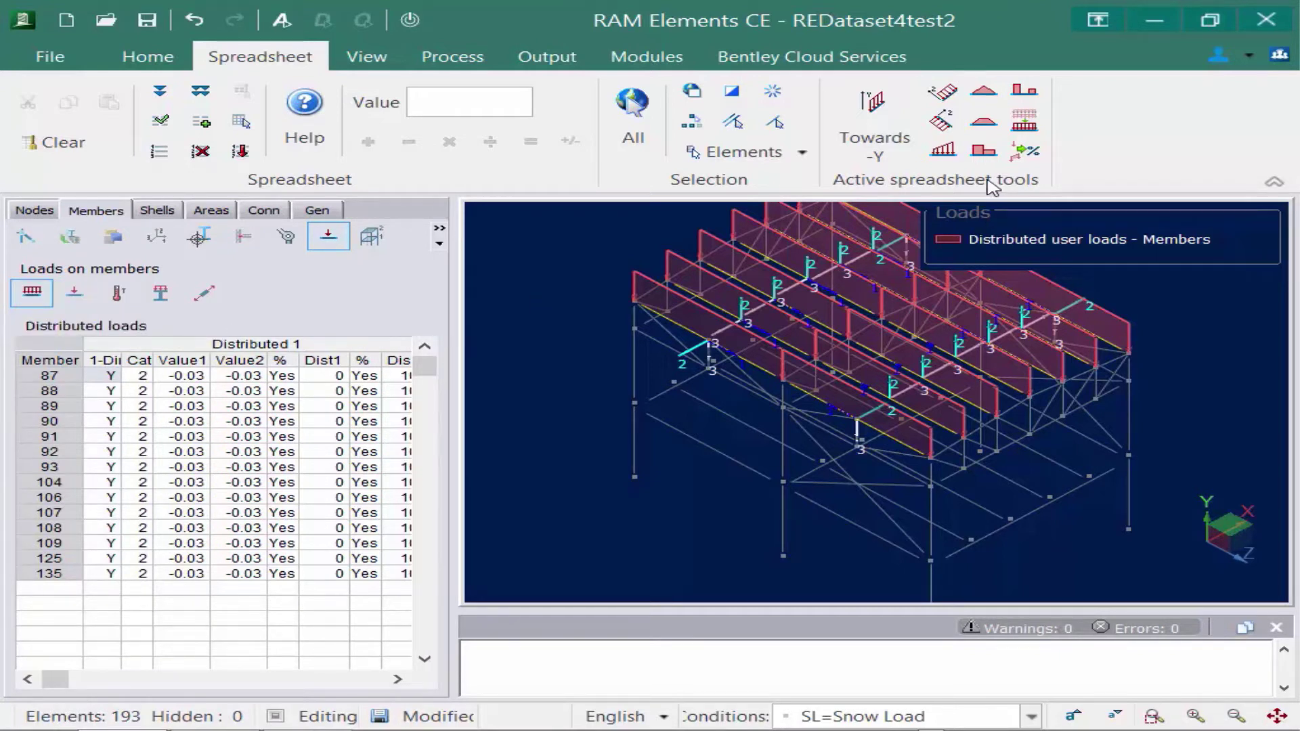
Step: Add a partial variable load in global -Y to the selected roof joists, 0.03 to 0 Kip/ft from 0 to 8 ft, keeping the existing loads
left_click(946, 161)
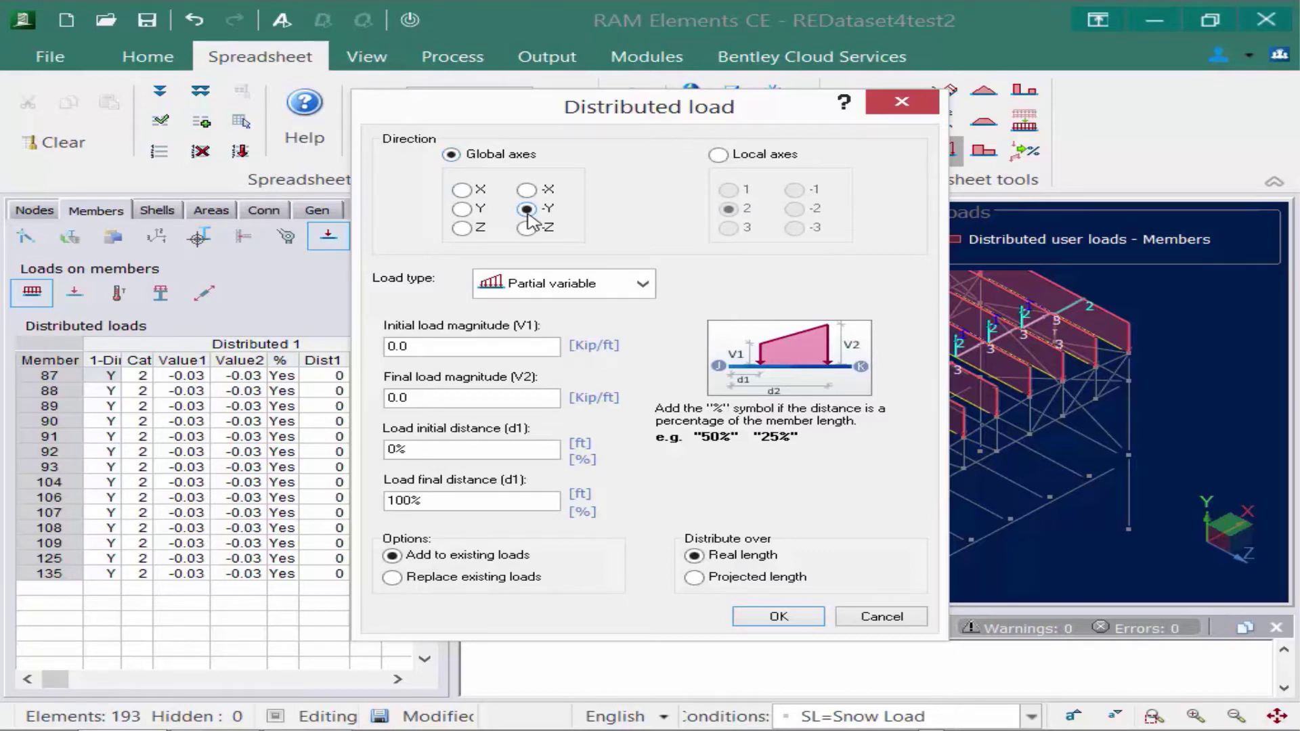
left_click_drag(421, 346, 310, 334)
type("0.03")
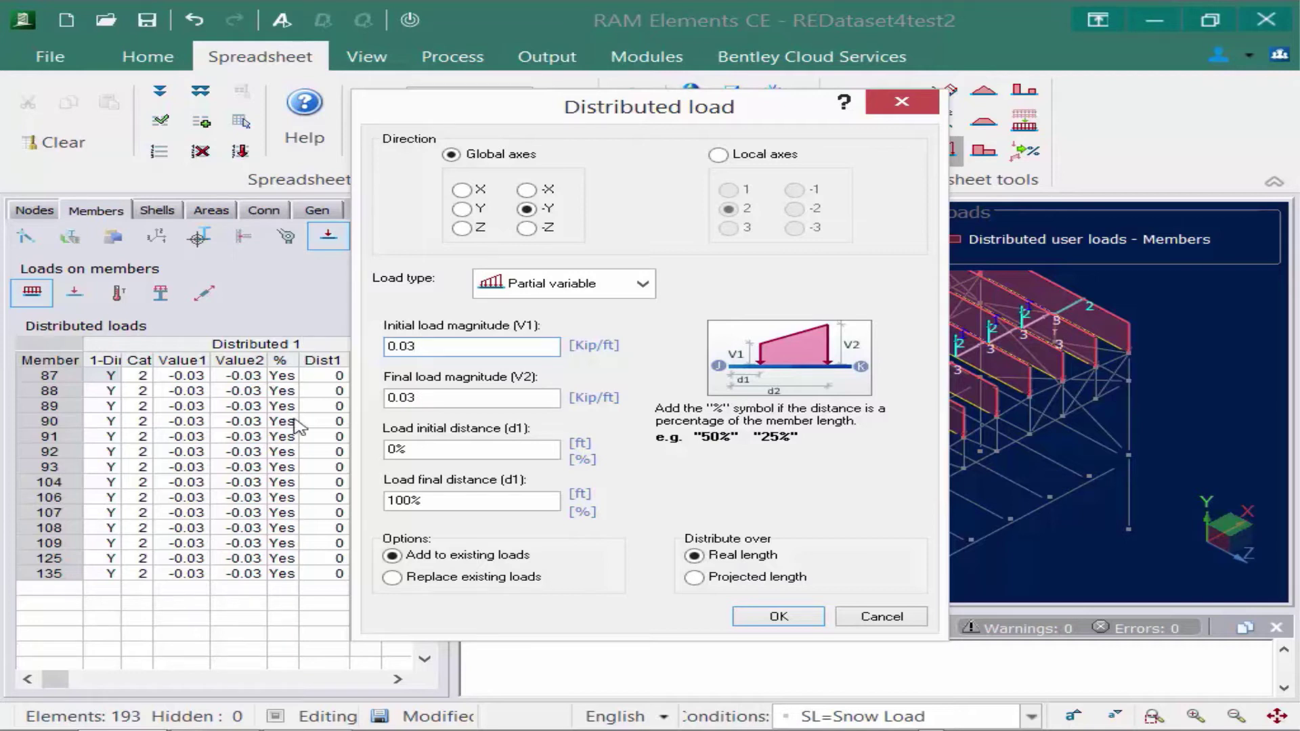
key("Tab")
type("0")
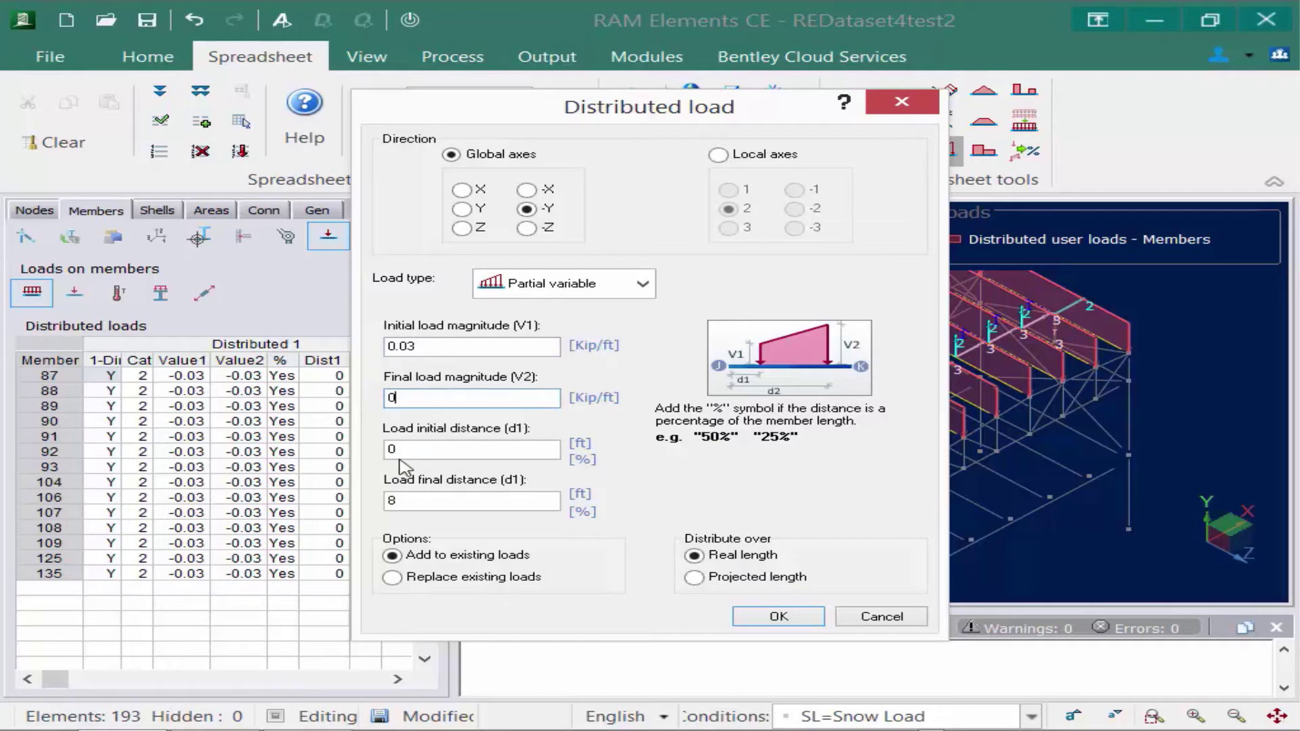
left_click(411, 450)
key("BackSpace")
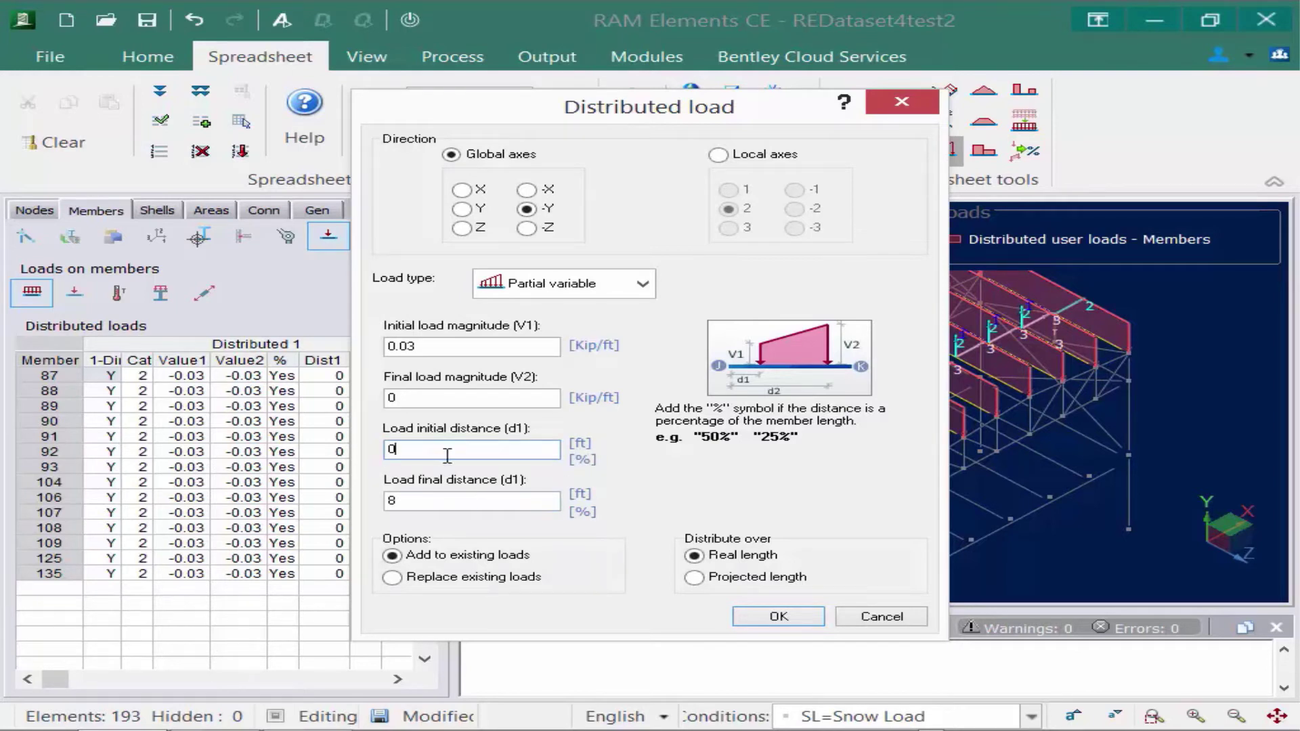
left_click_drag(447, 456, 361, 452)
double_click(421, 502)
type("8")
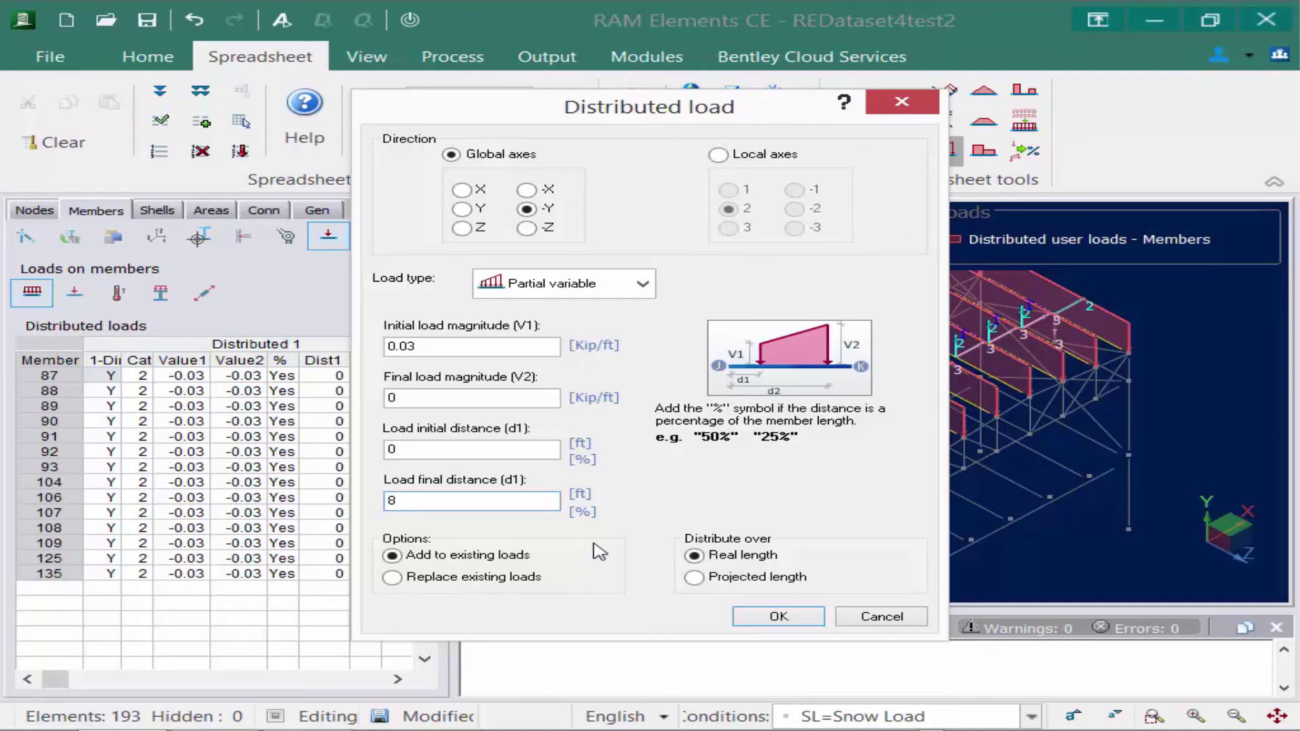
left_click(541, 560)
left_click(775, 616)
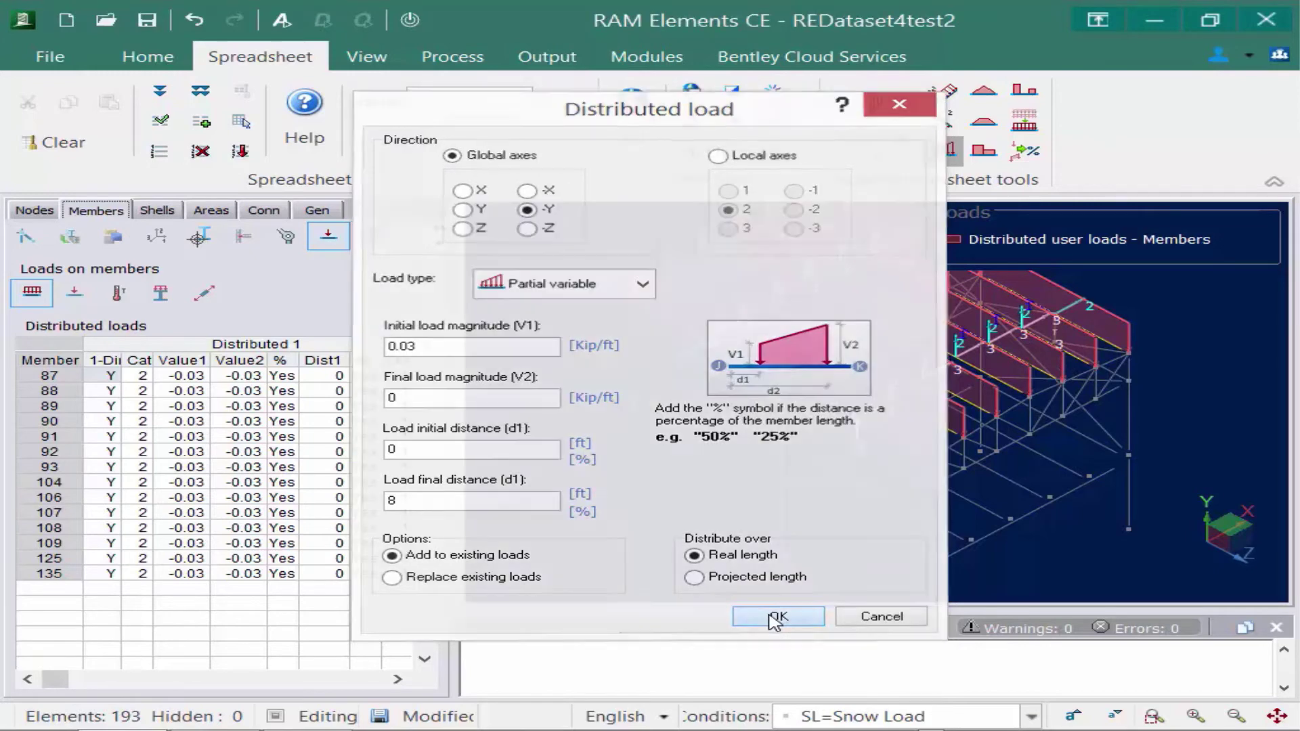
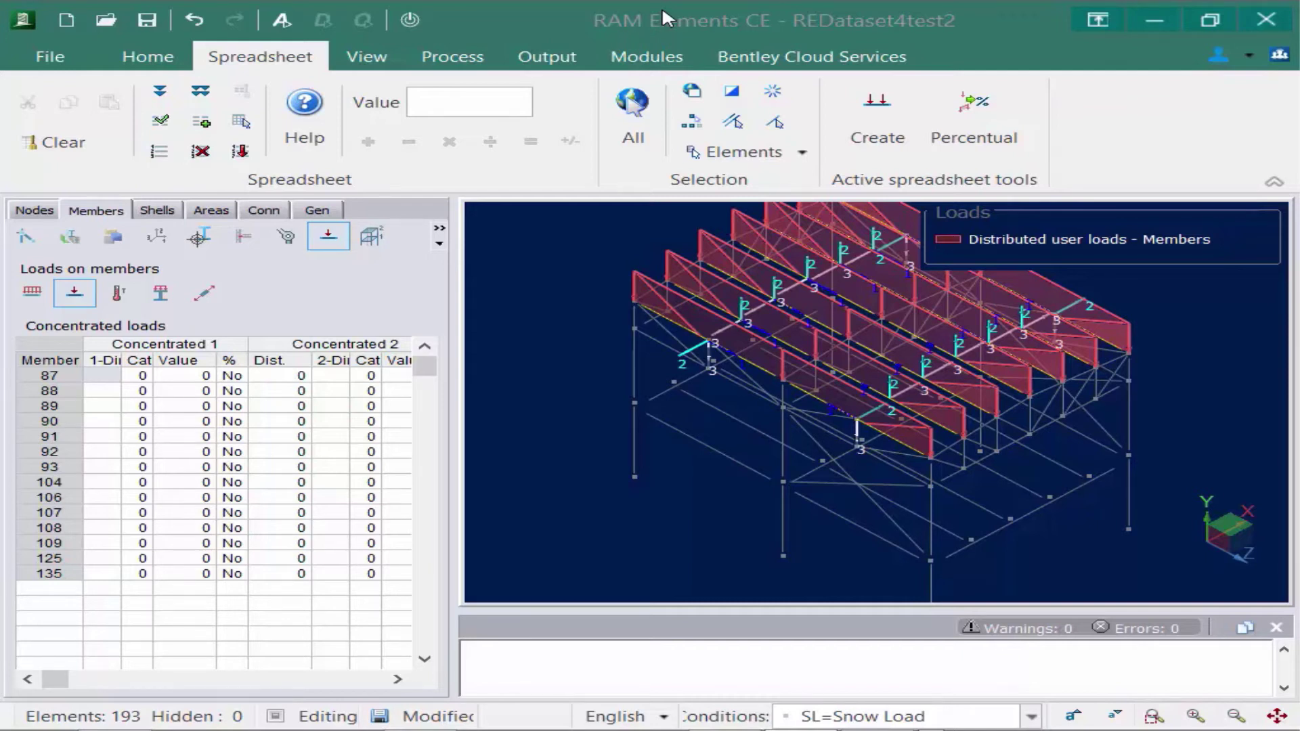
Step: Select the whole model, clear the displayed graphics except the loads, and make DL=Dead Load the active load condition
left_click(635, 128)
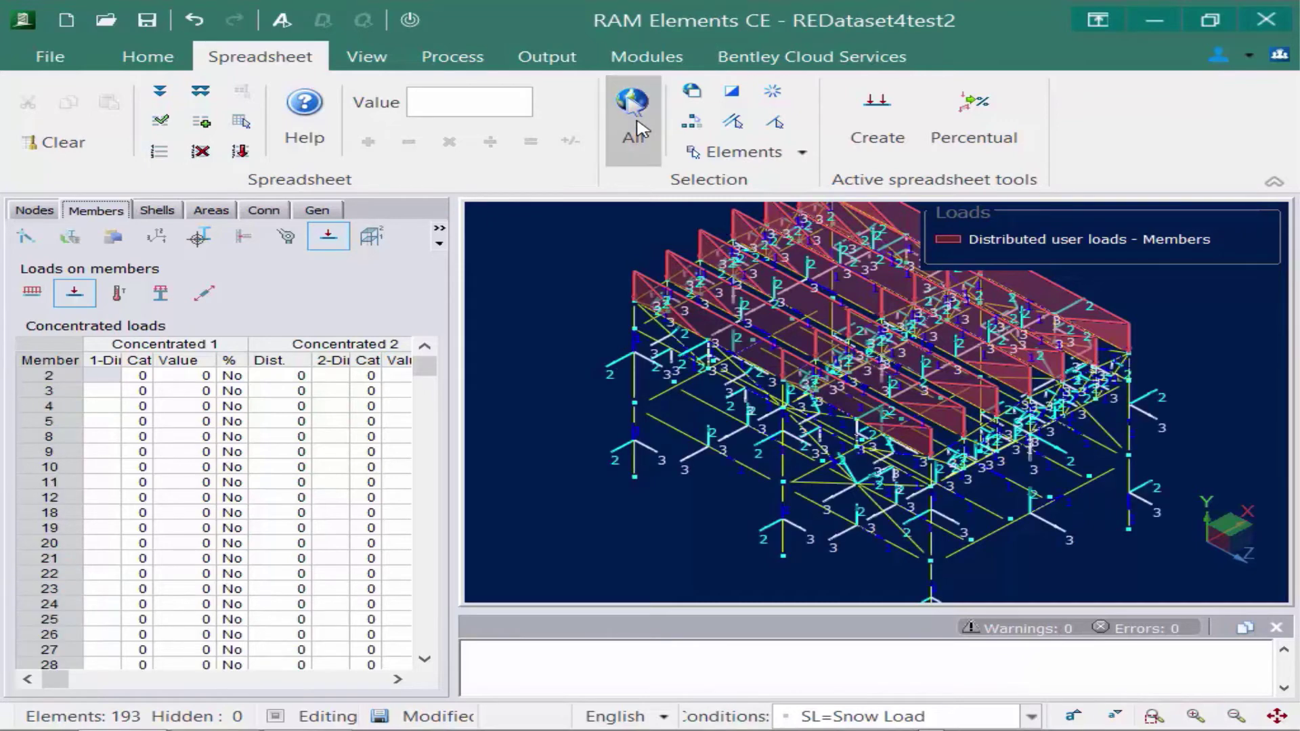
left_click(409, 20)
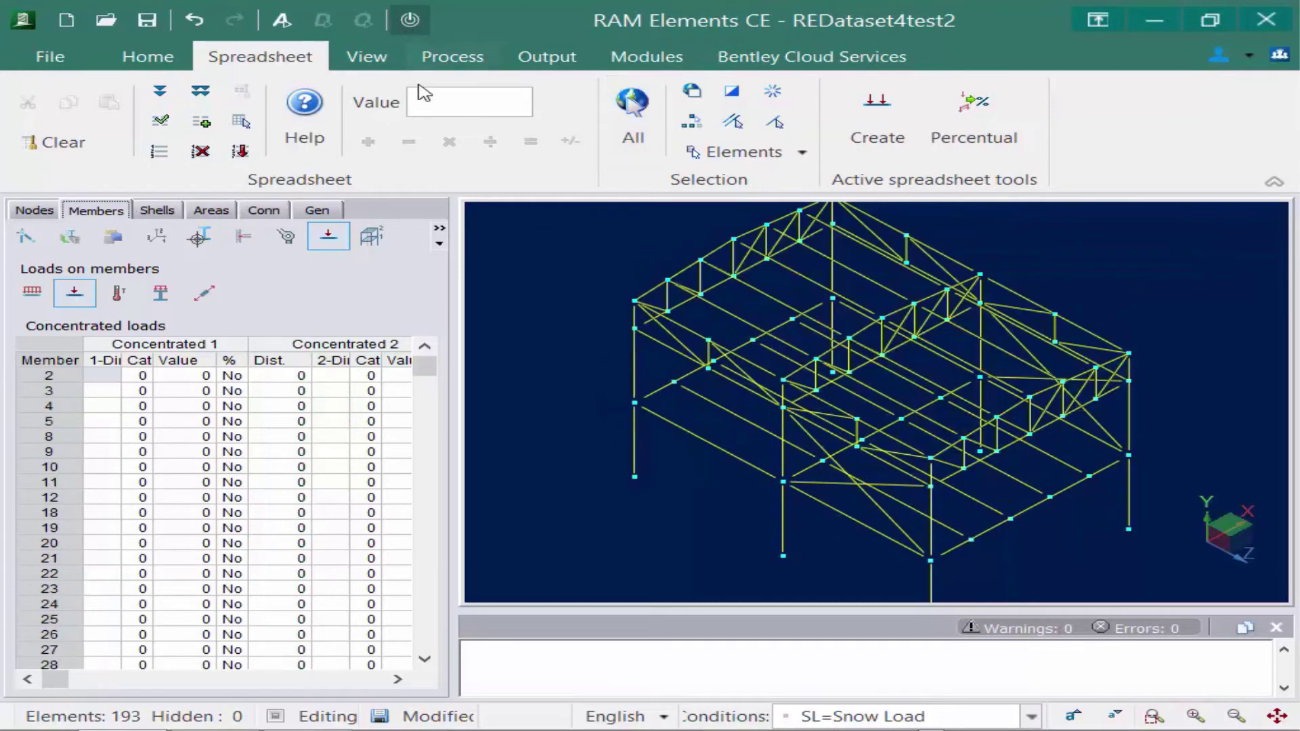
left_click(363, 60)
left_click(365, 109)
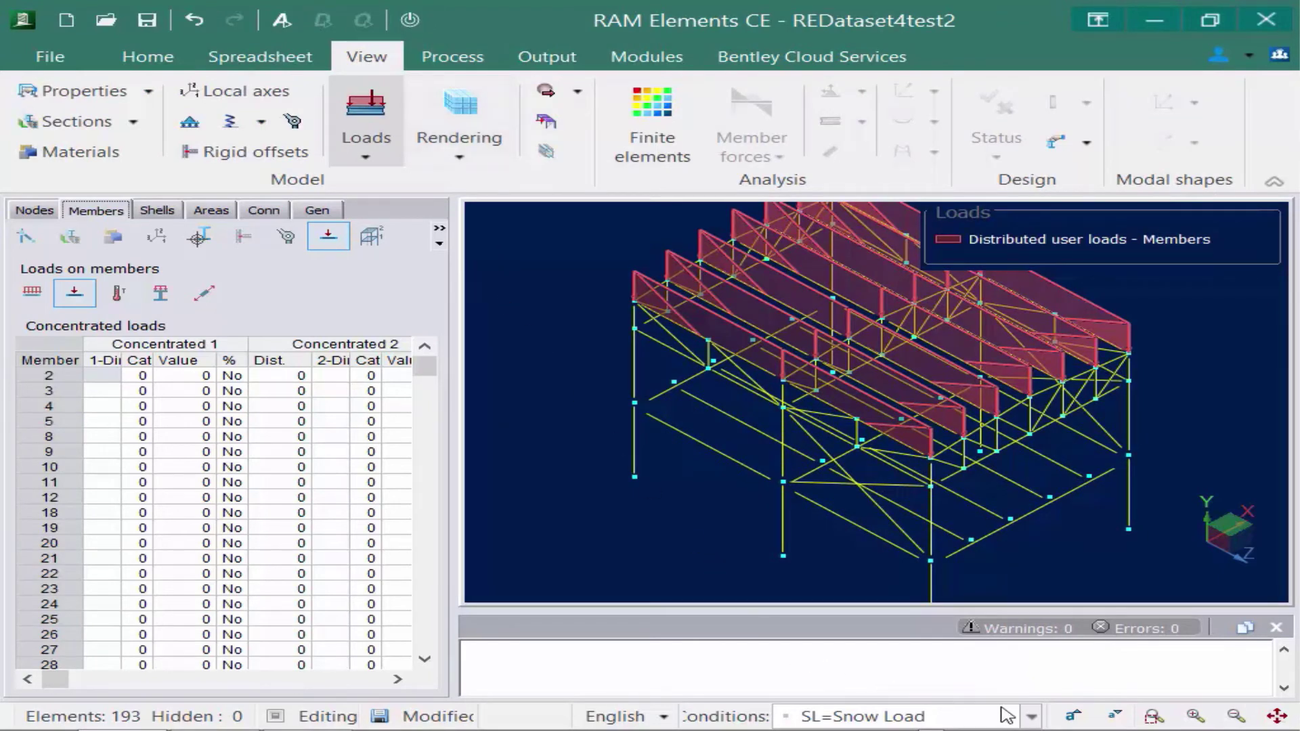
left_click(1030, 716)
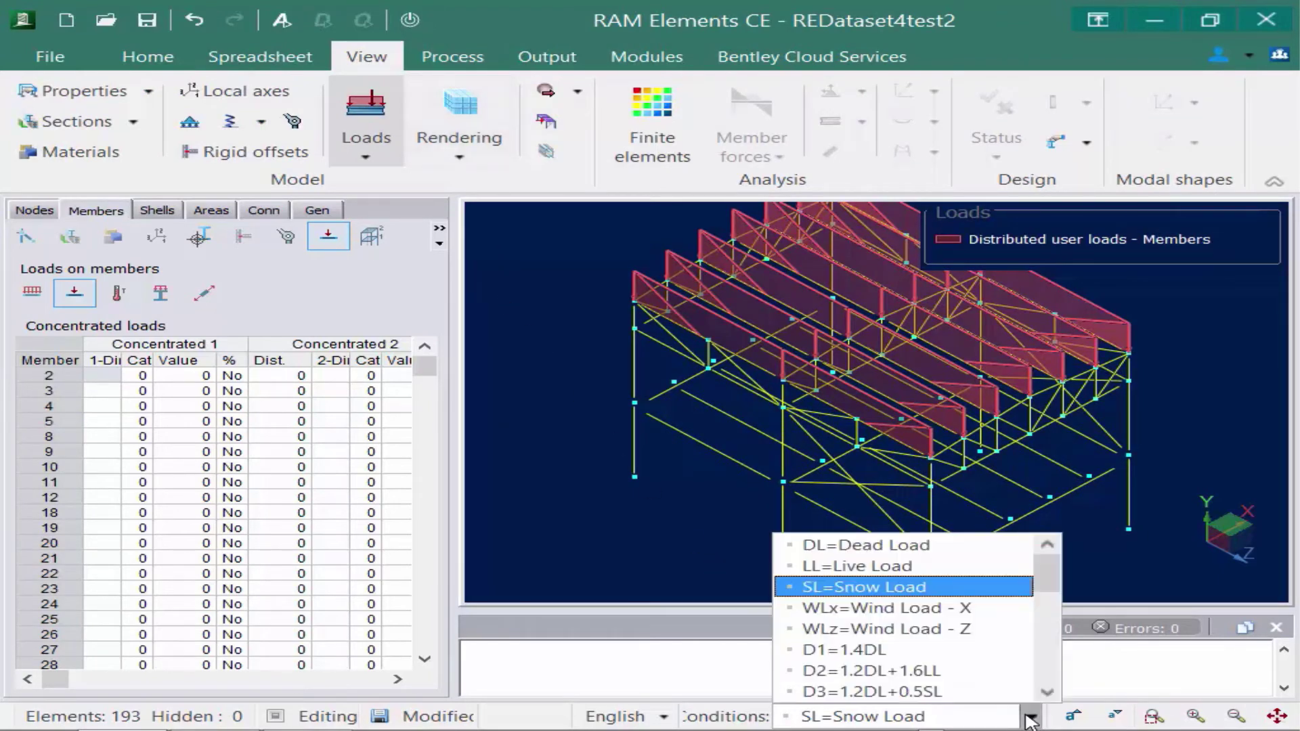
left_click(944, 548)
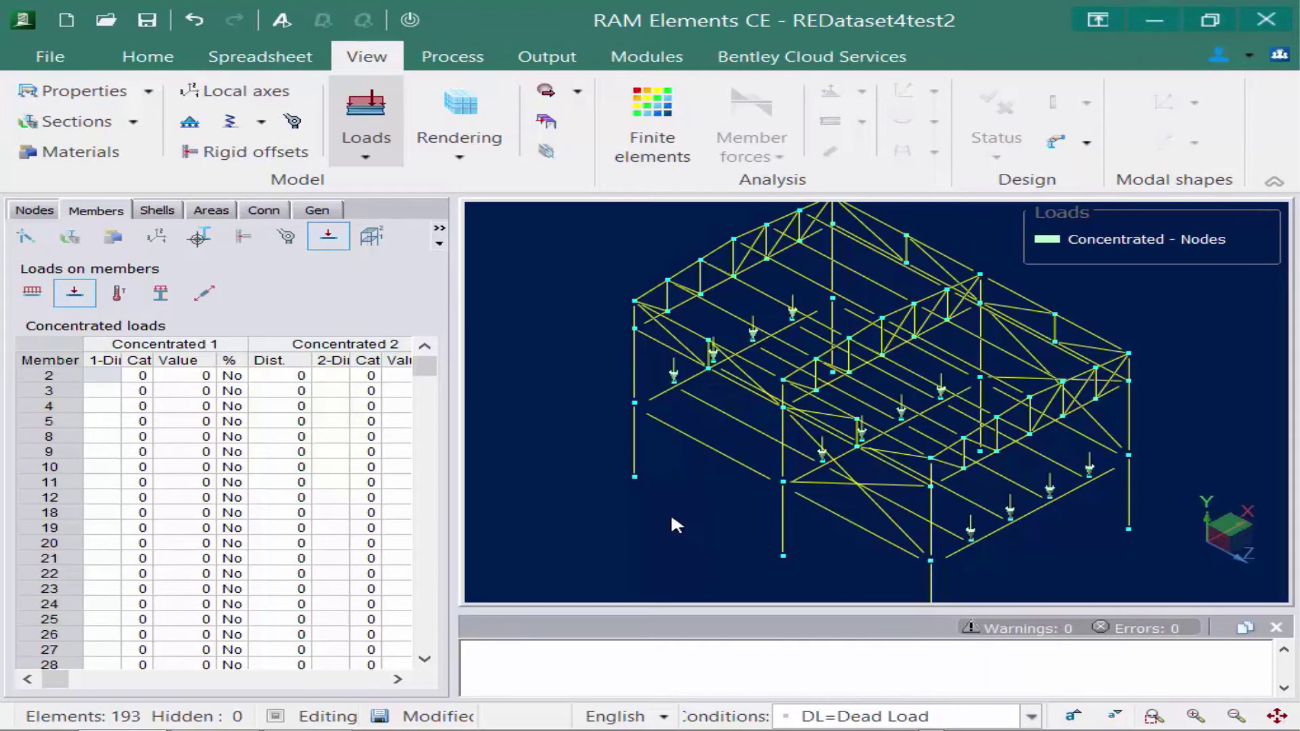
Step: Copy all loads from LL=Live Load into the dead load condition
left_click(146, 57)
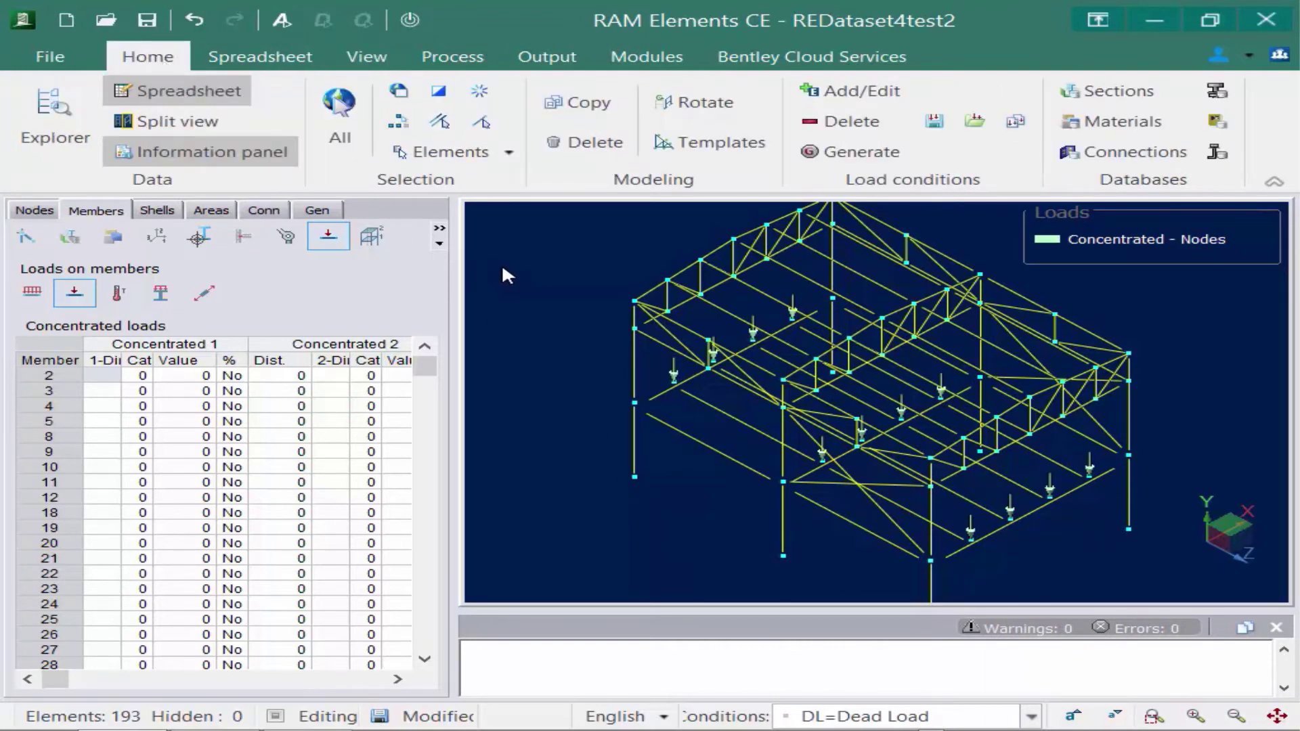
left_click(1015, 125)
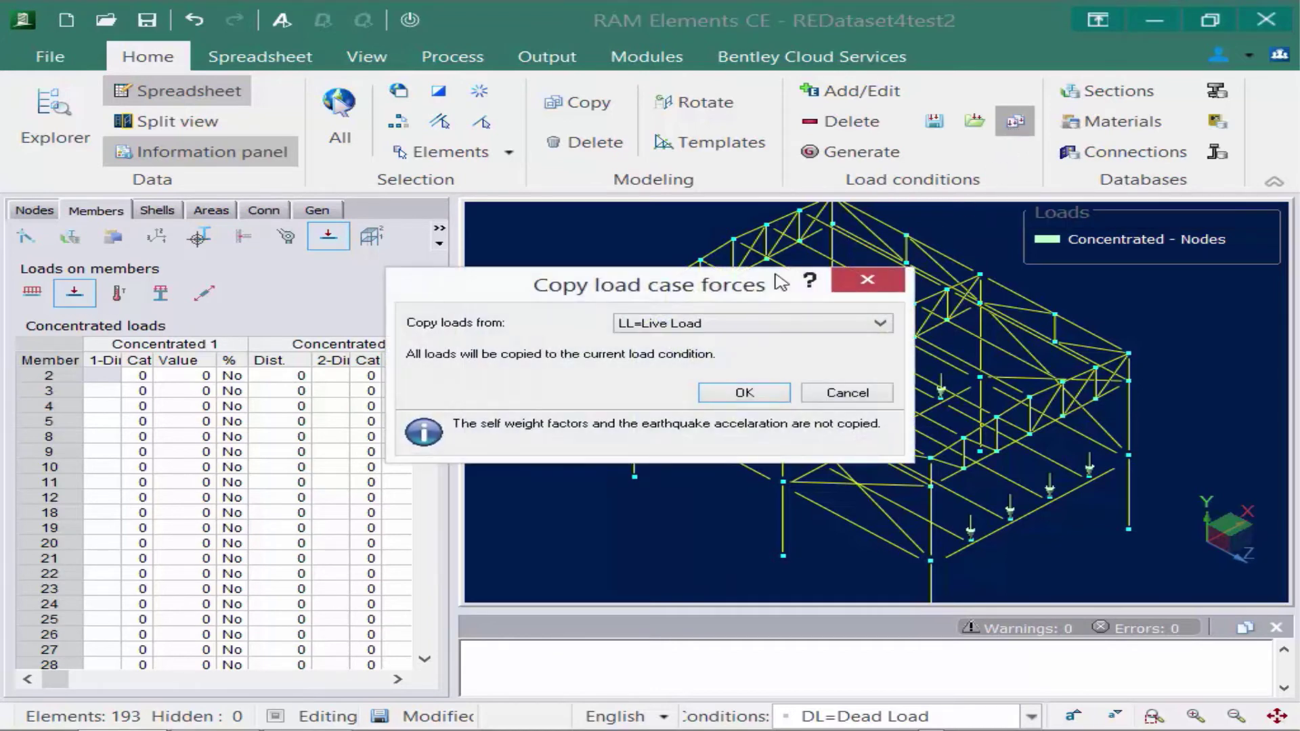
left_click(656, 330)
left_click(655, 331)
left_click(733, 400)
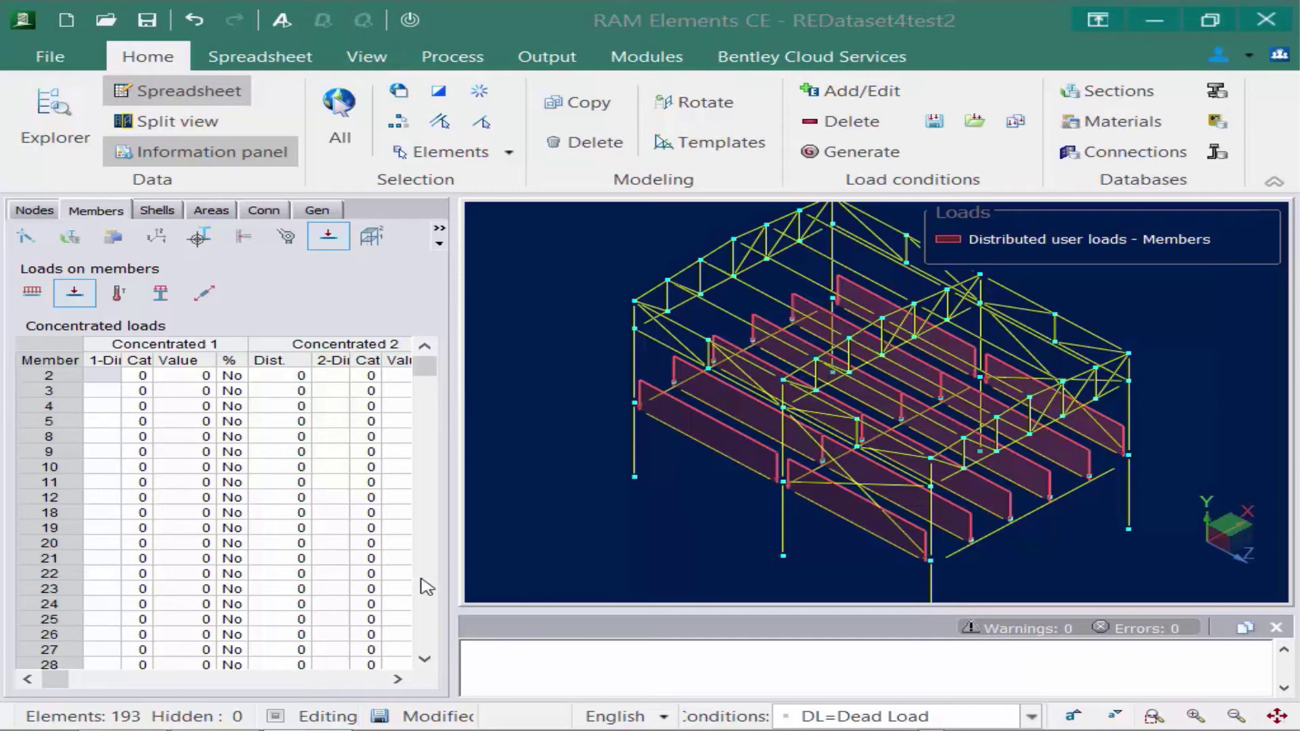
Step: Select all floor joists by picking one and its similar members, and show their distributed member loads
left_click(698, 440)
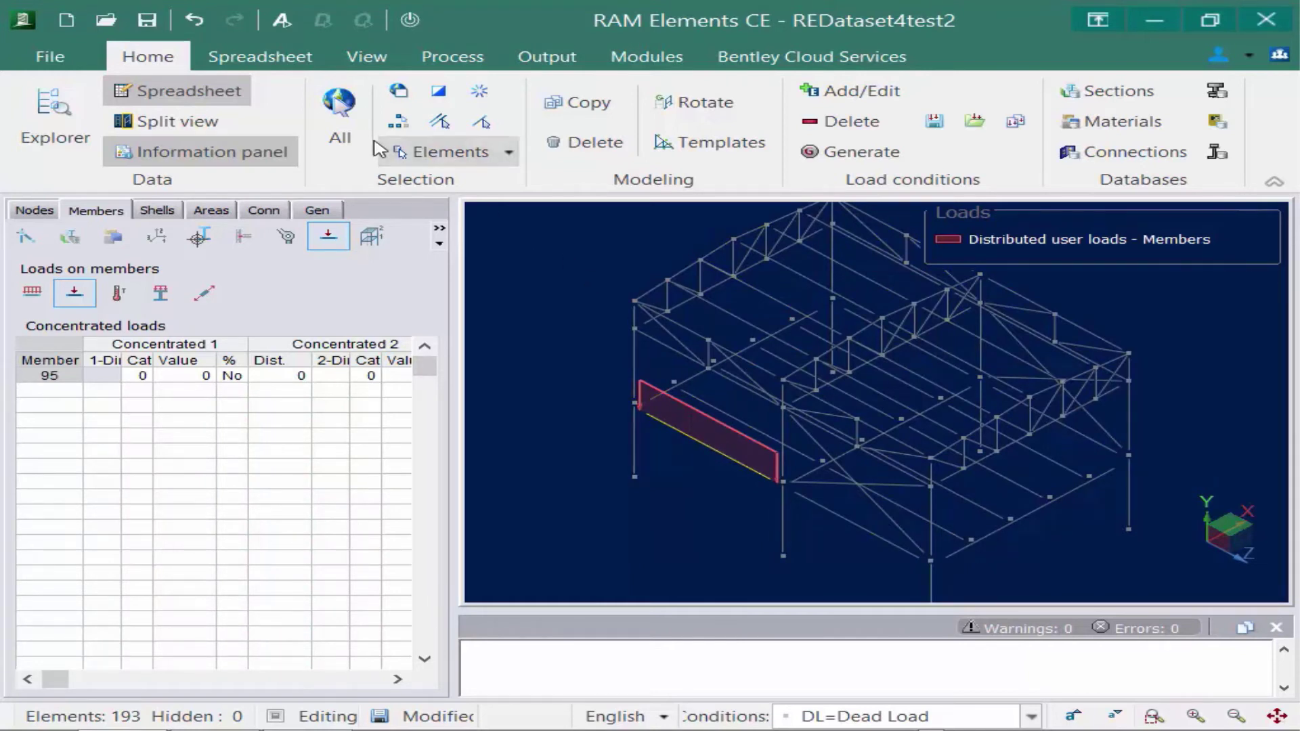
left_click(397, 123)
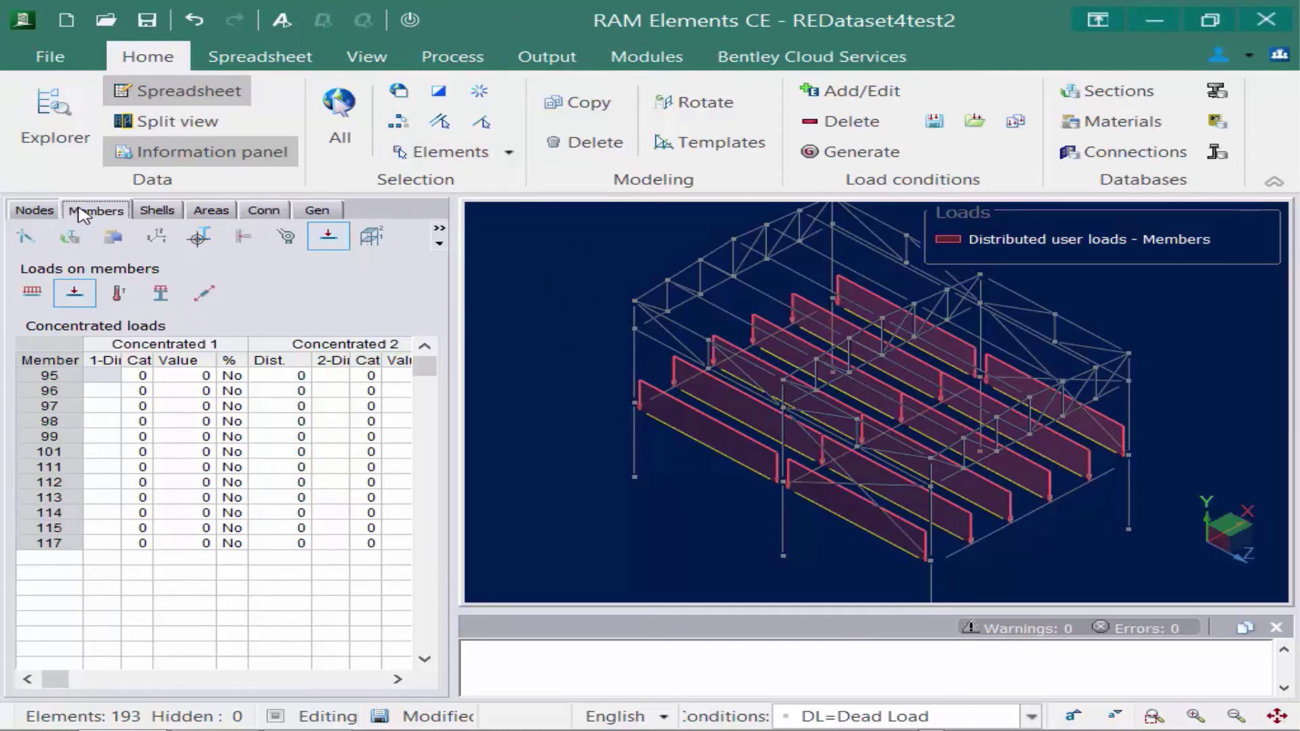
left_click(320, 239)
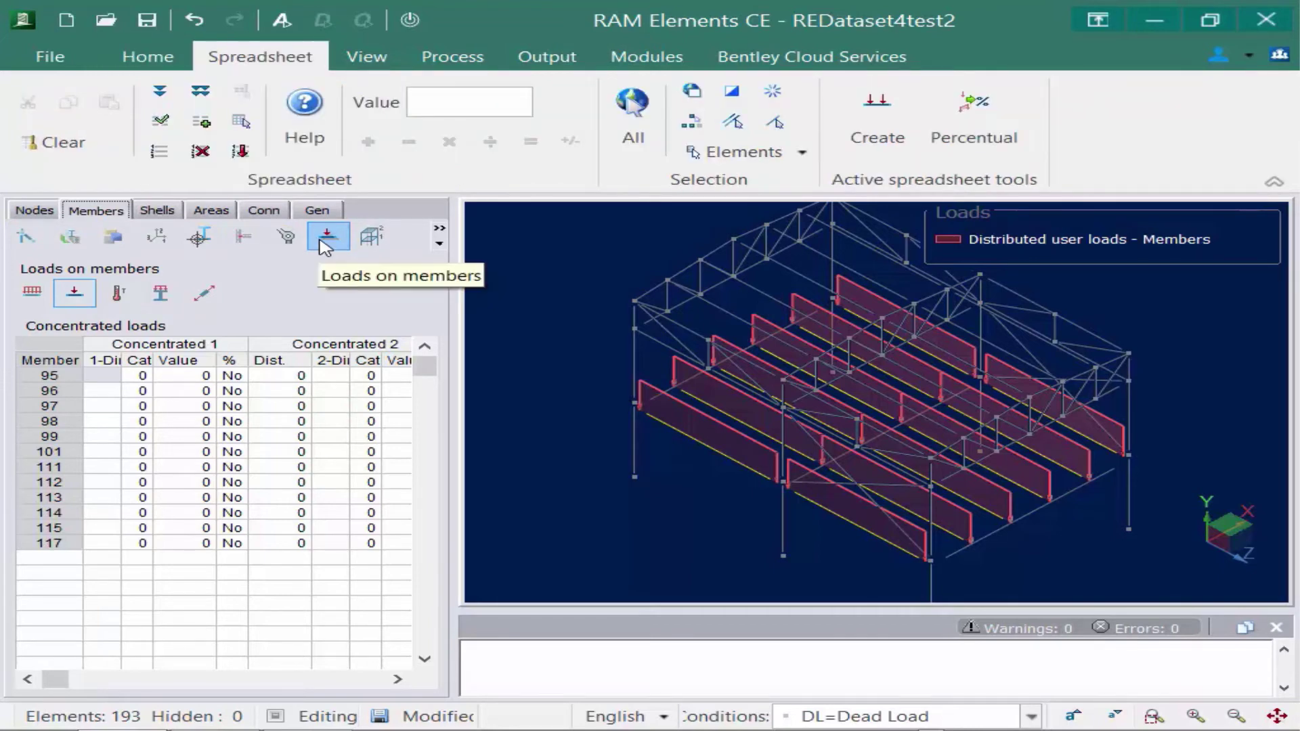
left_click(34, 293)
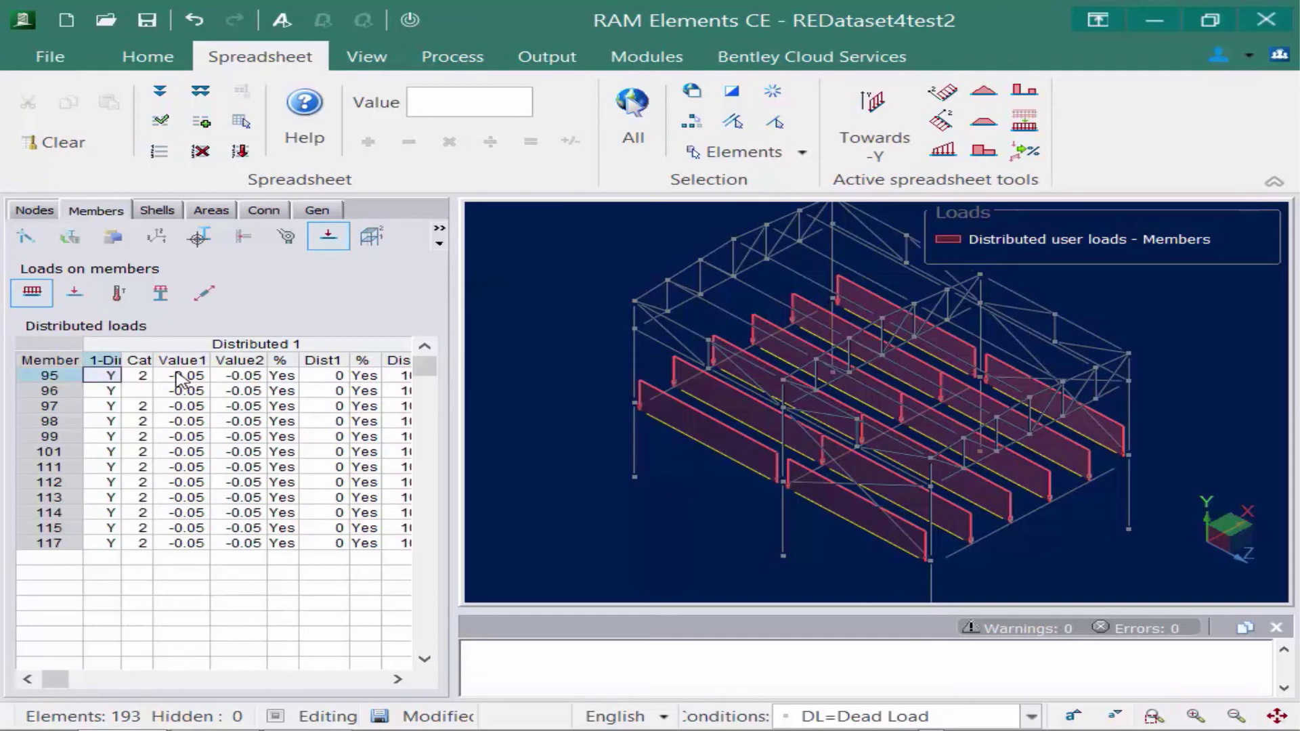
Step: Set Value1 and Value2 of member 95's distributed load to -0.02 Kip/ft and fill both values down to the other selected floor joists
left_click(174, 375)
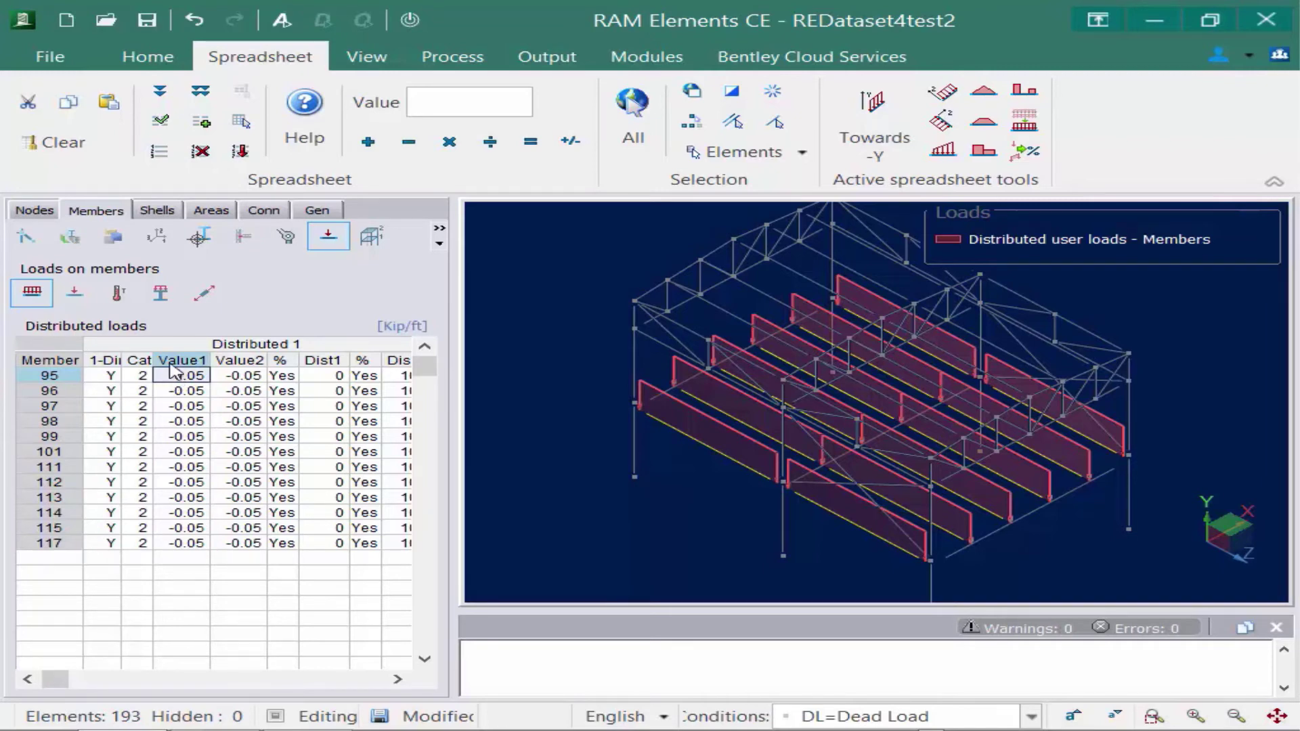
type("-0.2")
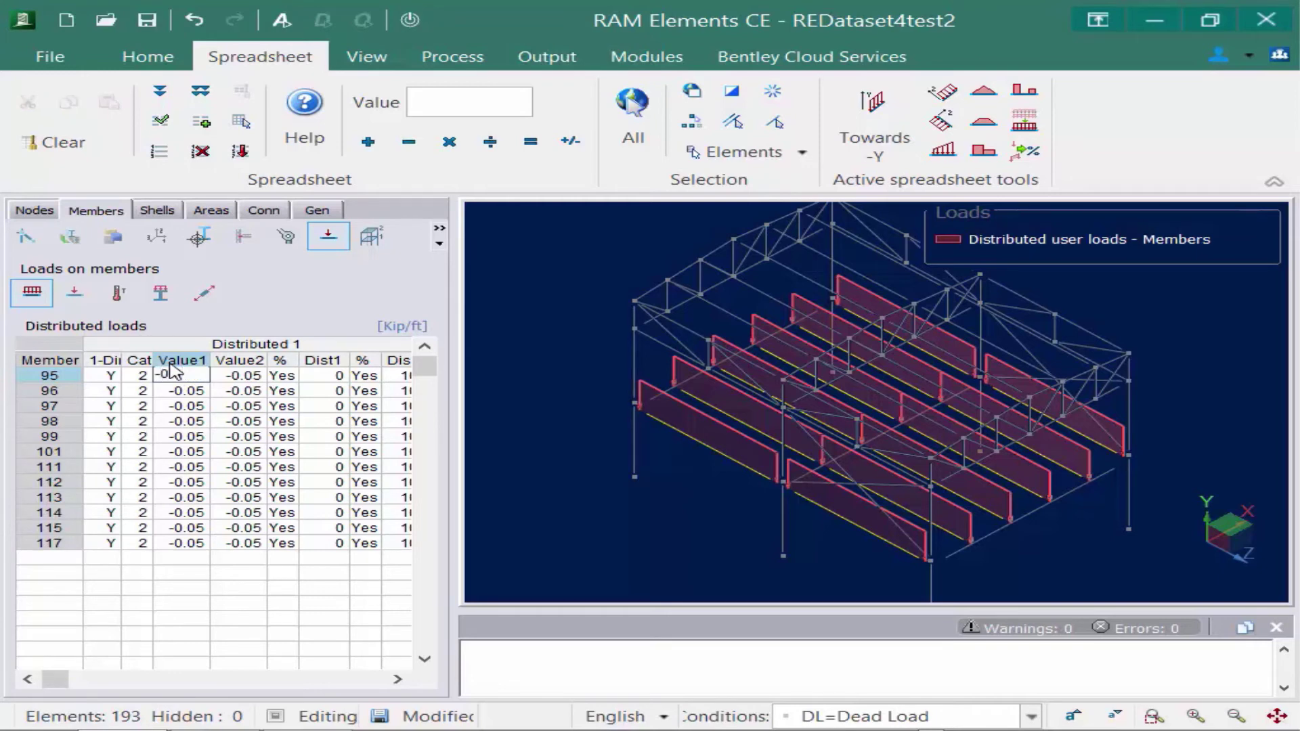
key("Tab")
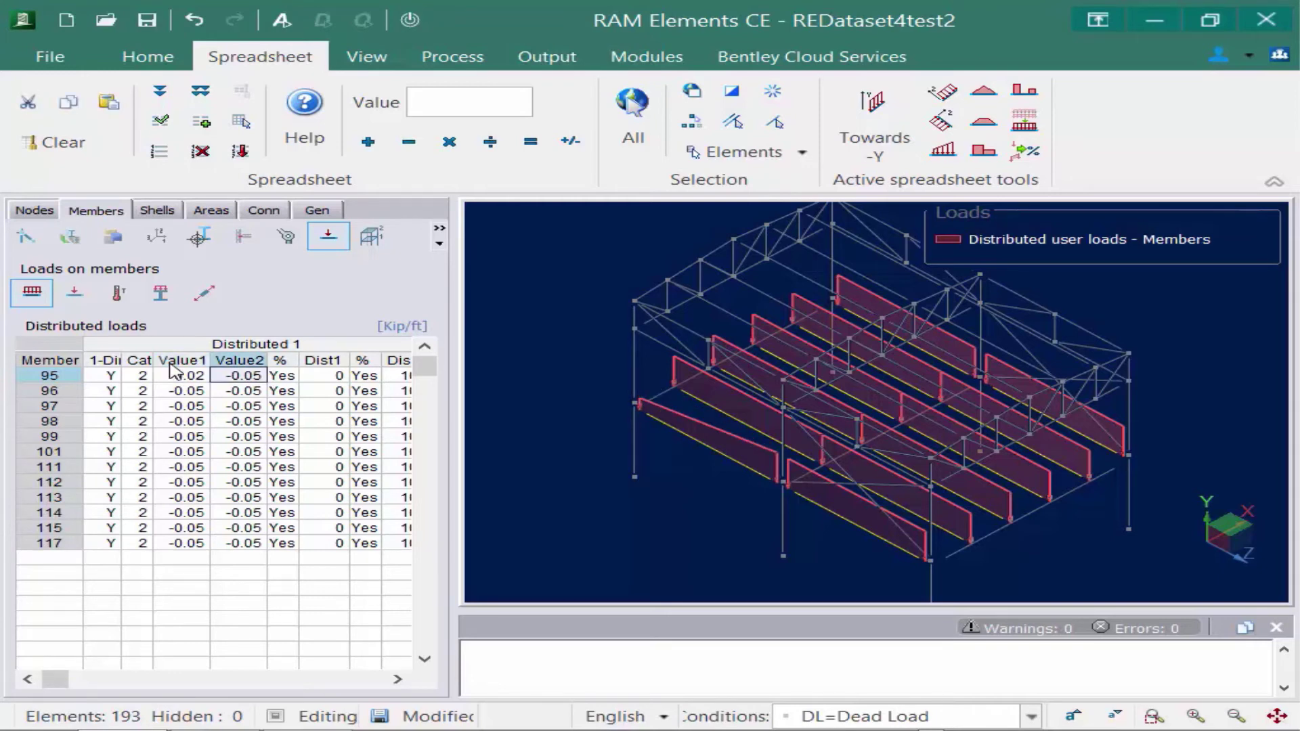
type("-0.02")
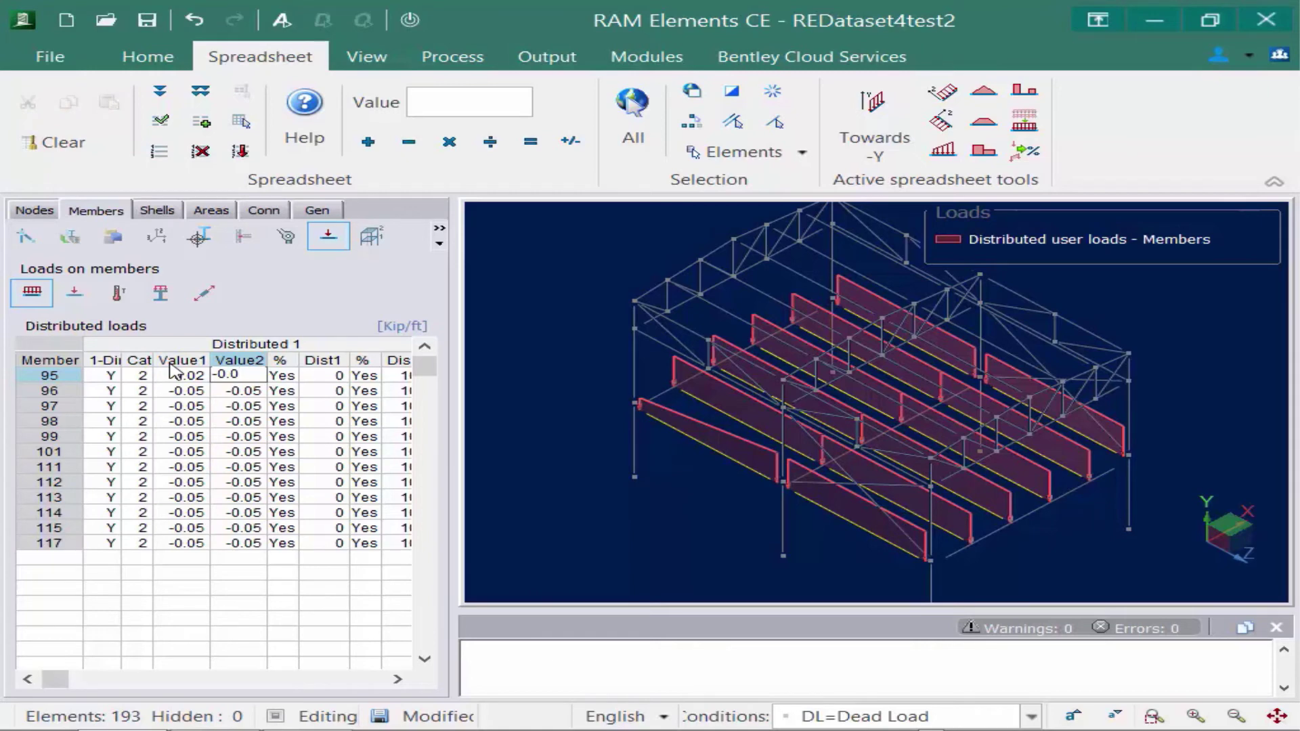
left_click(165, 378)
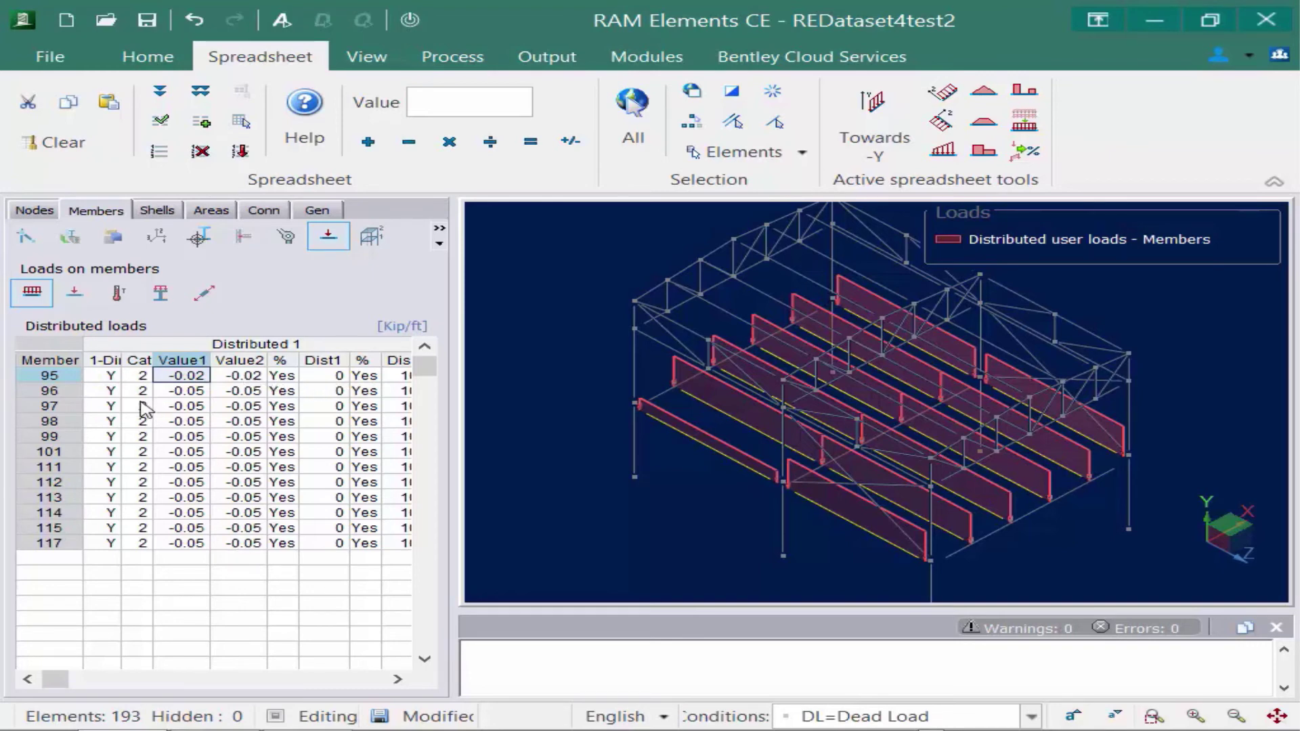
left_click(199, 97)
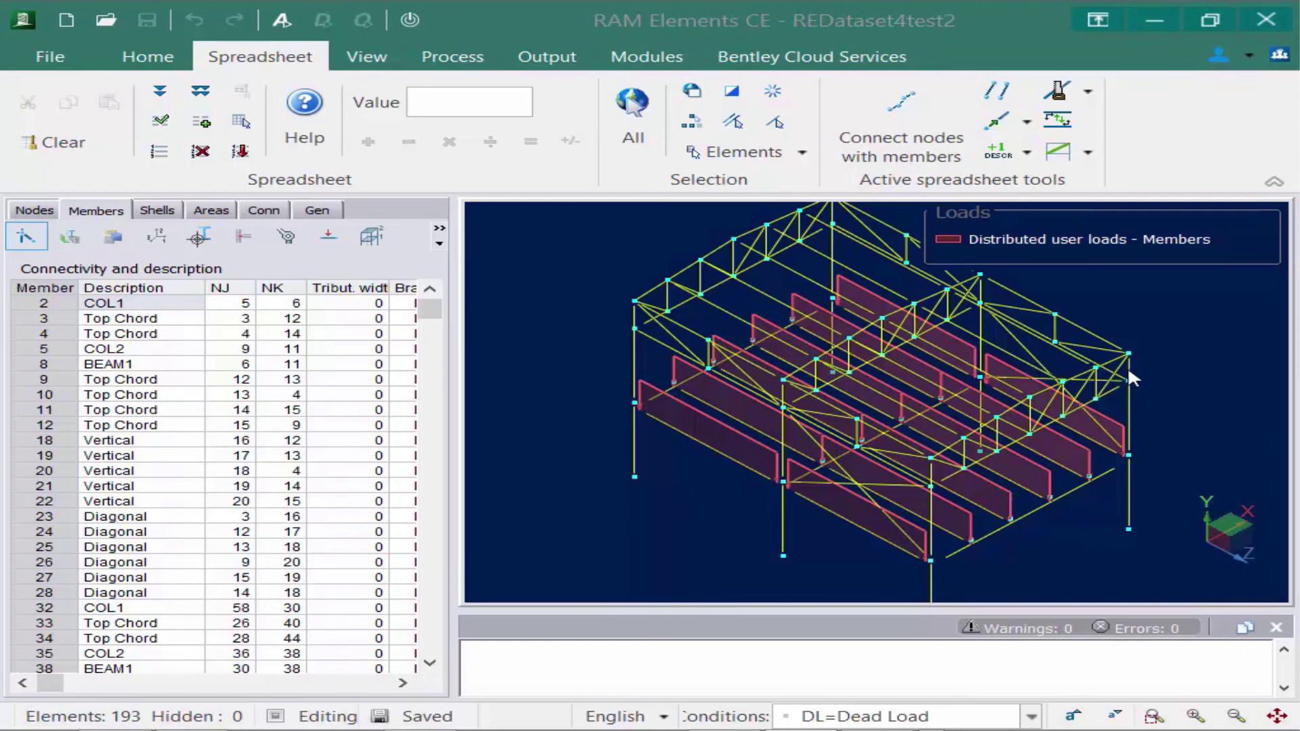
Step: Make LL=Live Load the active load condition, show the concentrated member loads, and select all floor joists
left_click(1029, 718)
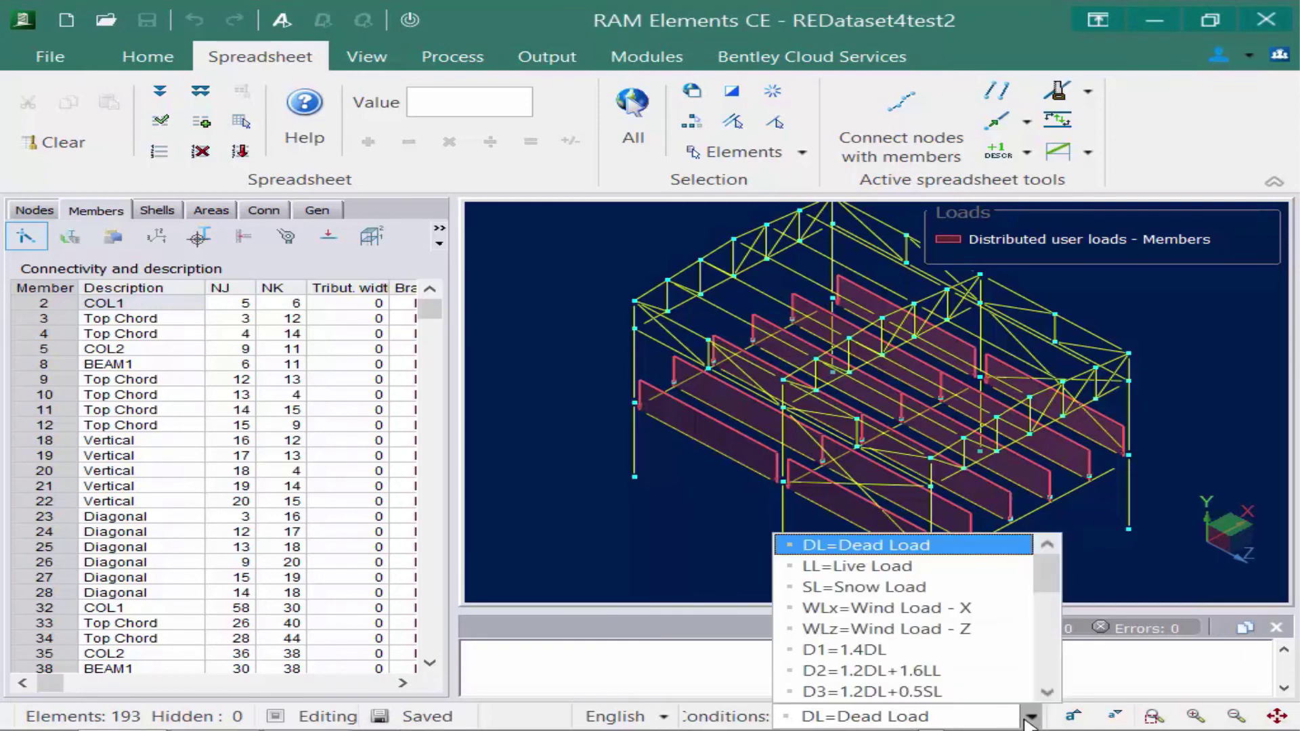
left_click(896, 573)
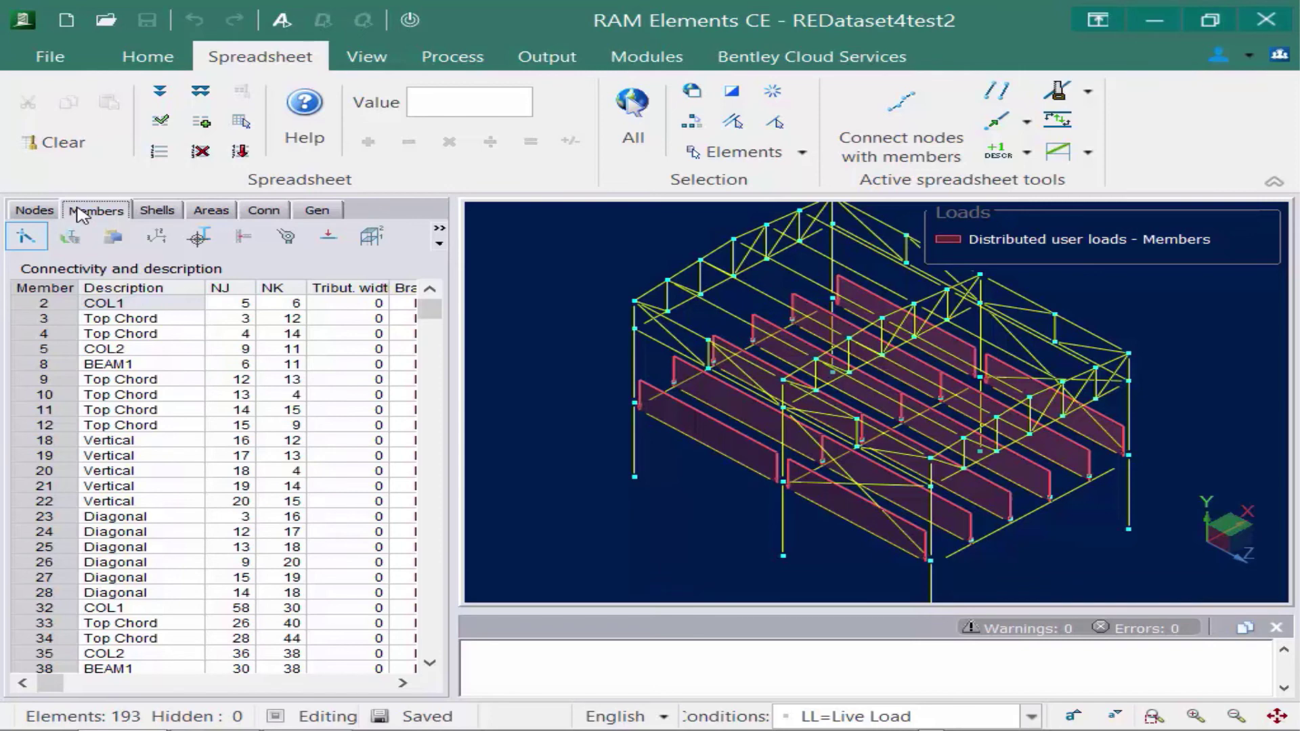
left_click(326, 238)
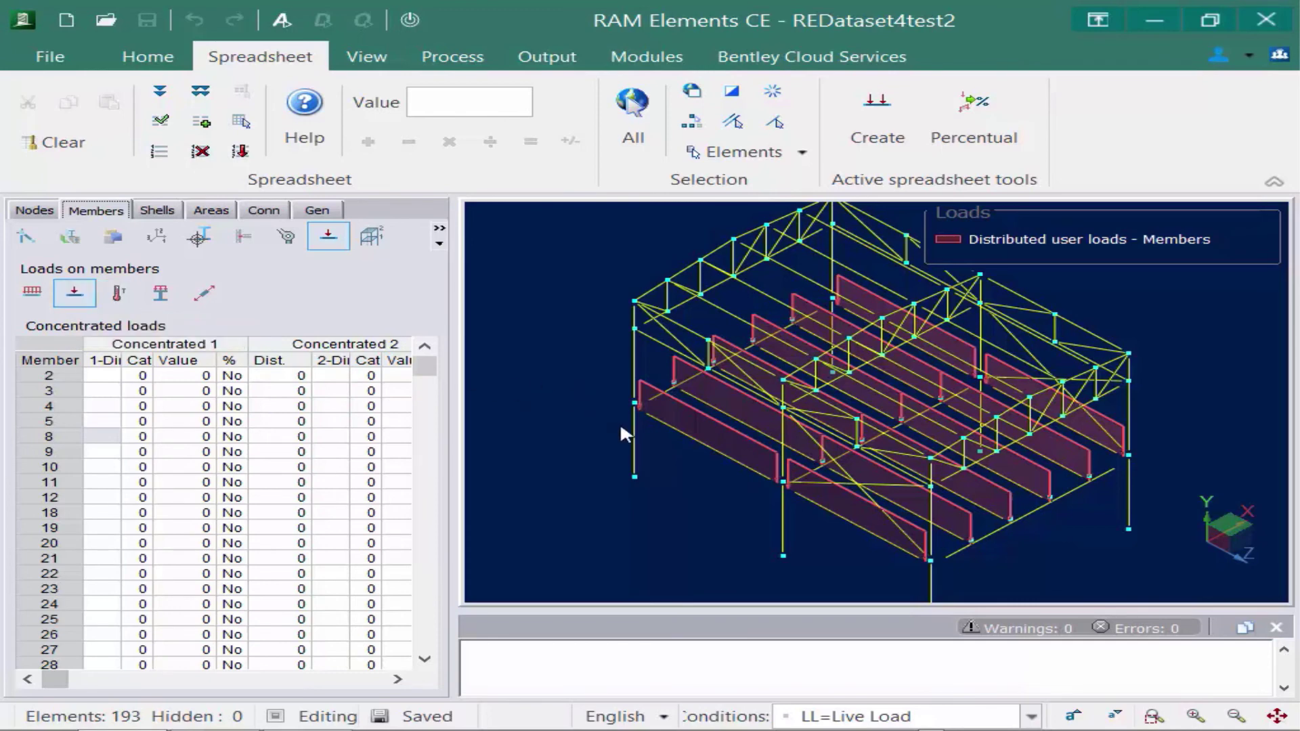
left_click(689, 438)
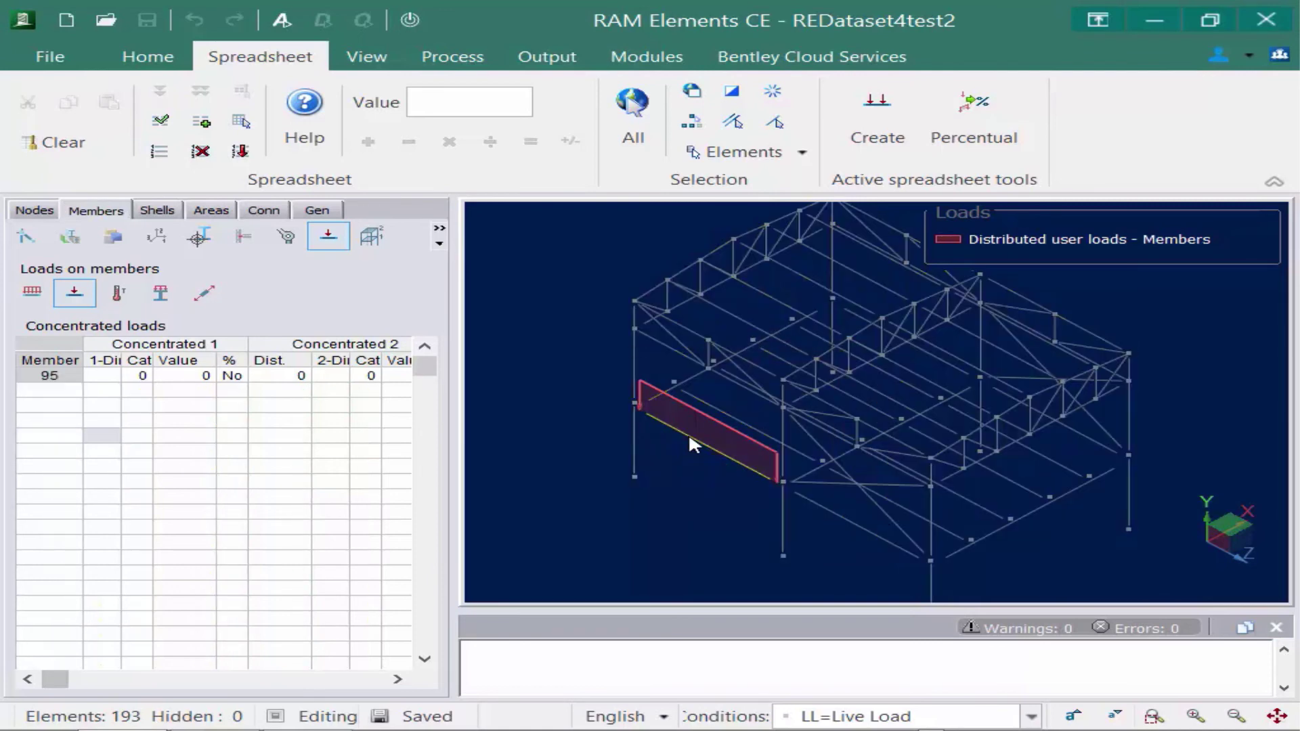
left_click(692, 125)
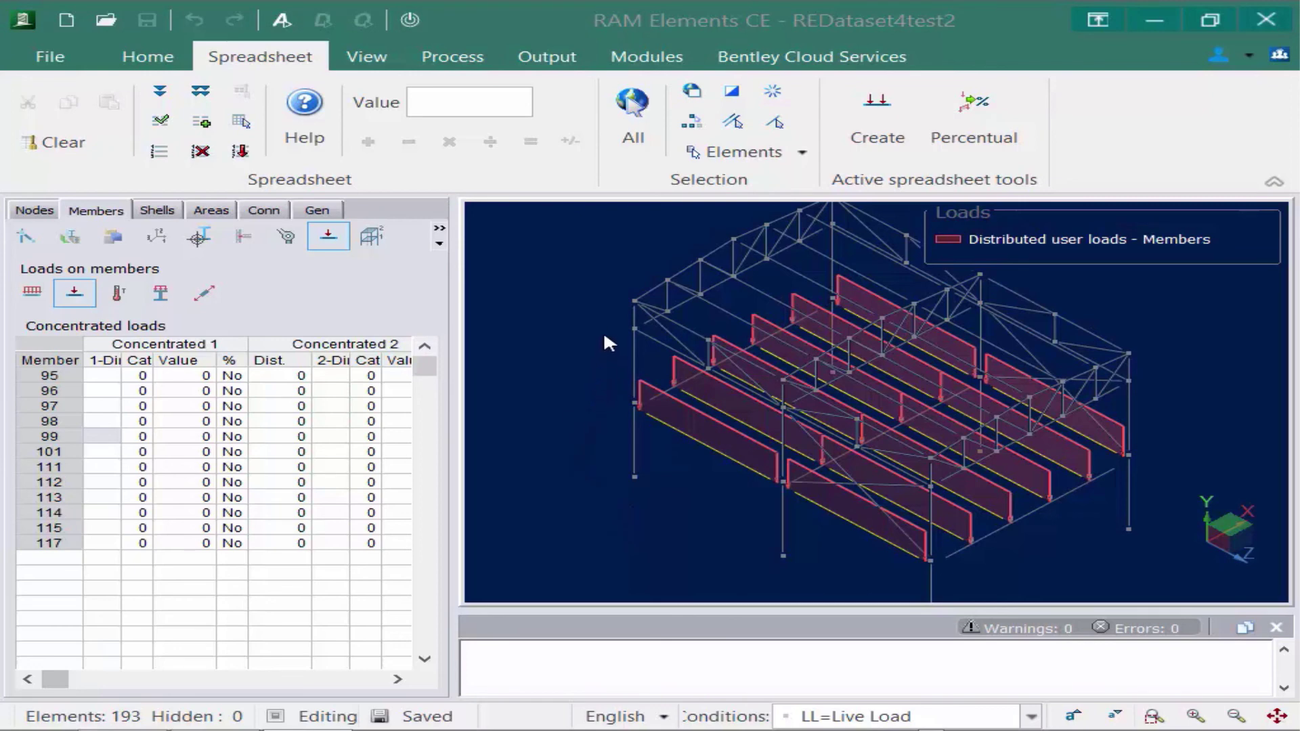
Step: Add a 1 Kip concentrated load in global -Y at a distance of 5 ft on the selected floor joists, keeping the existing loads
left_click(872, 117)
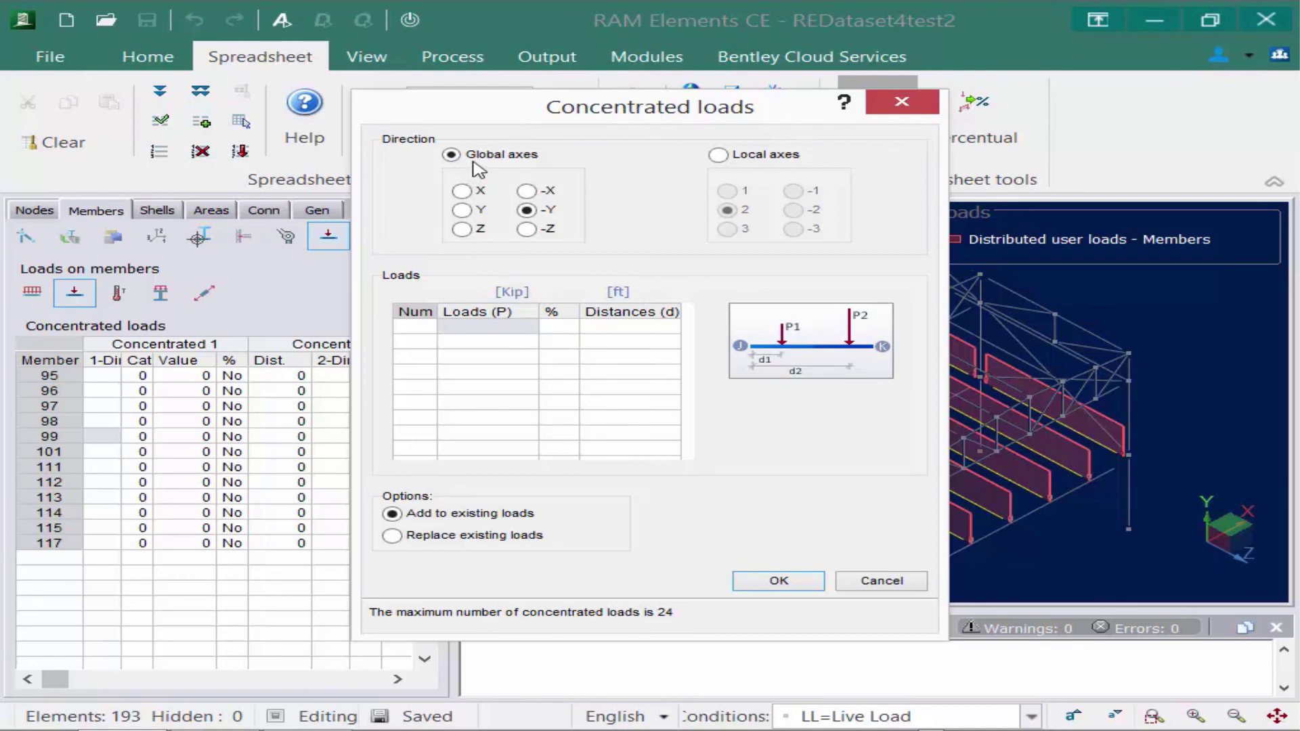
left_click(525, 209)
left_click(472, 336)
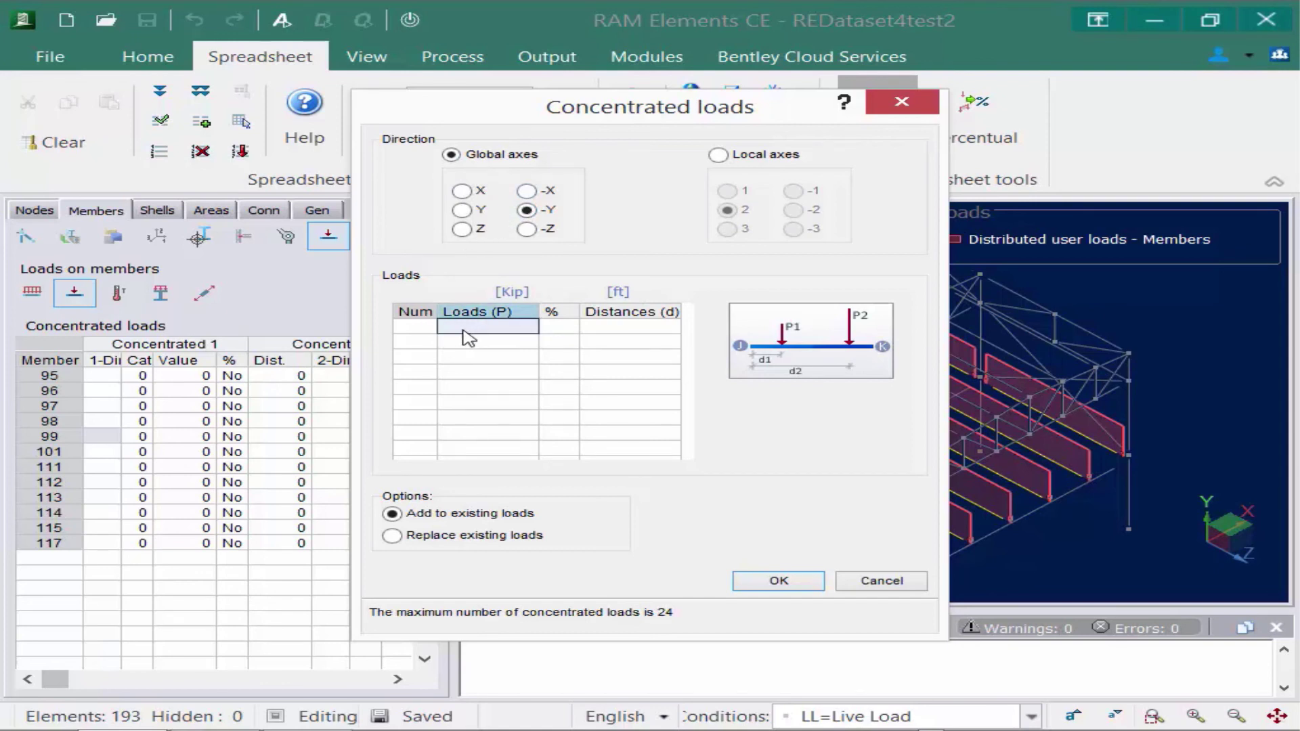
type("1")
left_click(556, 330)
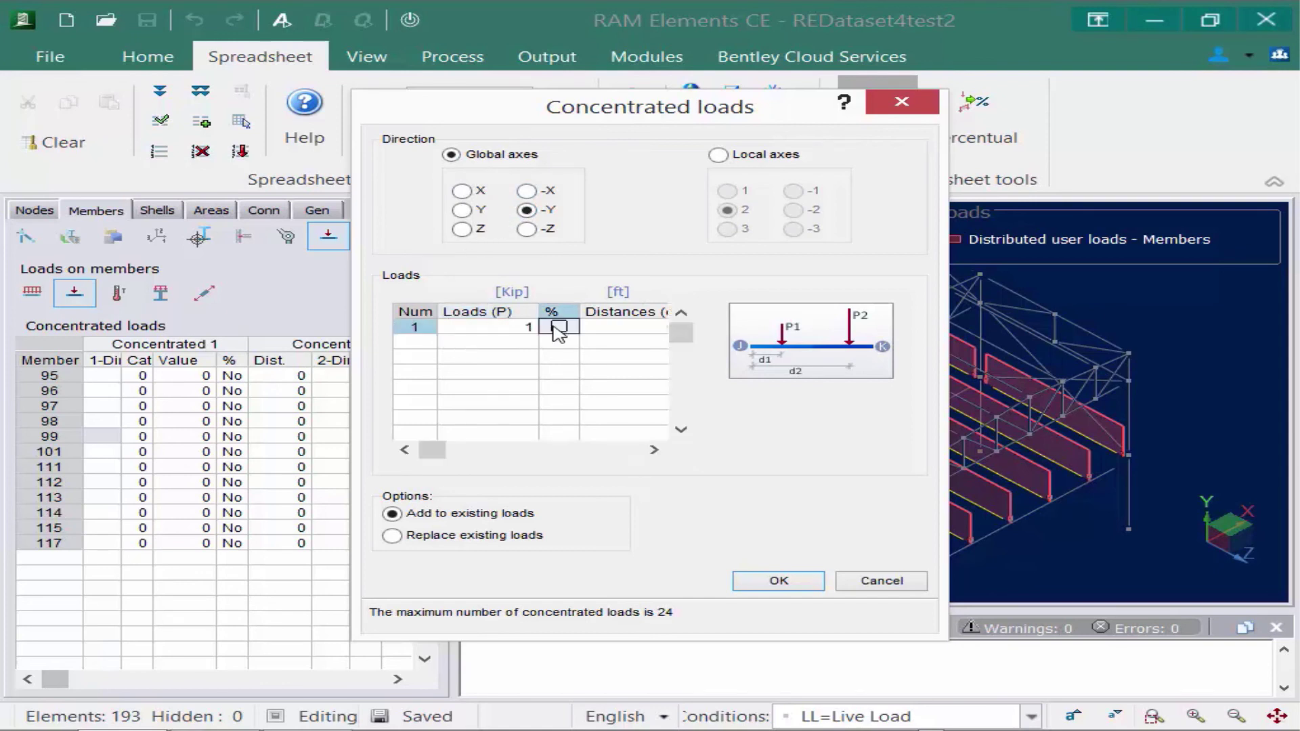
left_click(596, 334)
type("5")
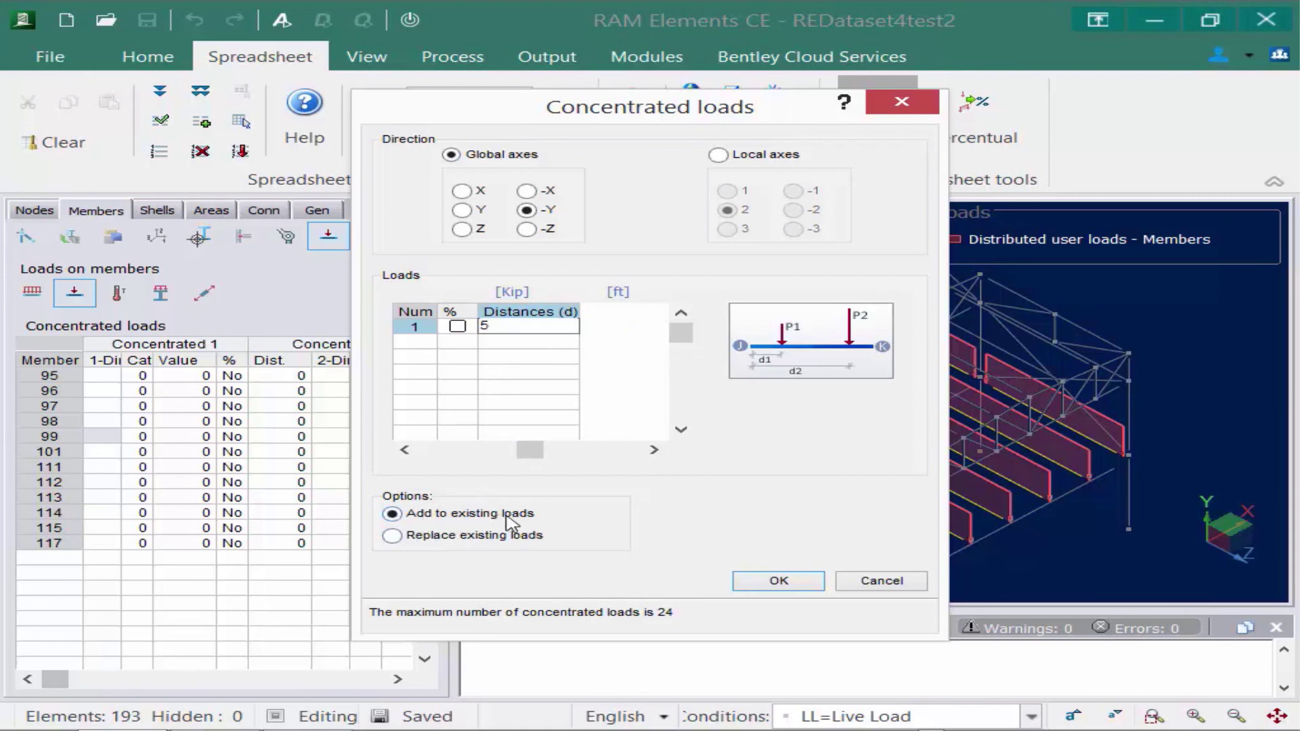
left_click(748, 581)
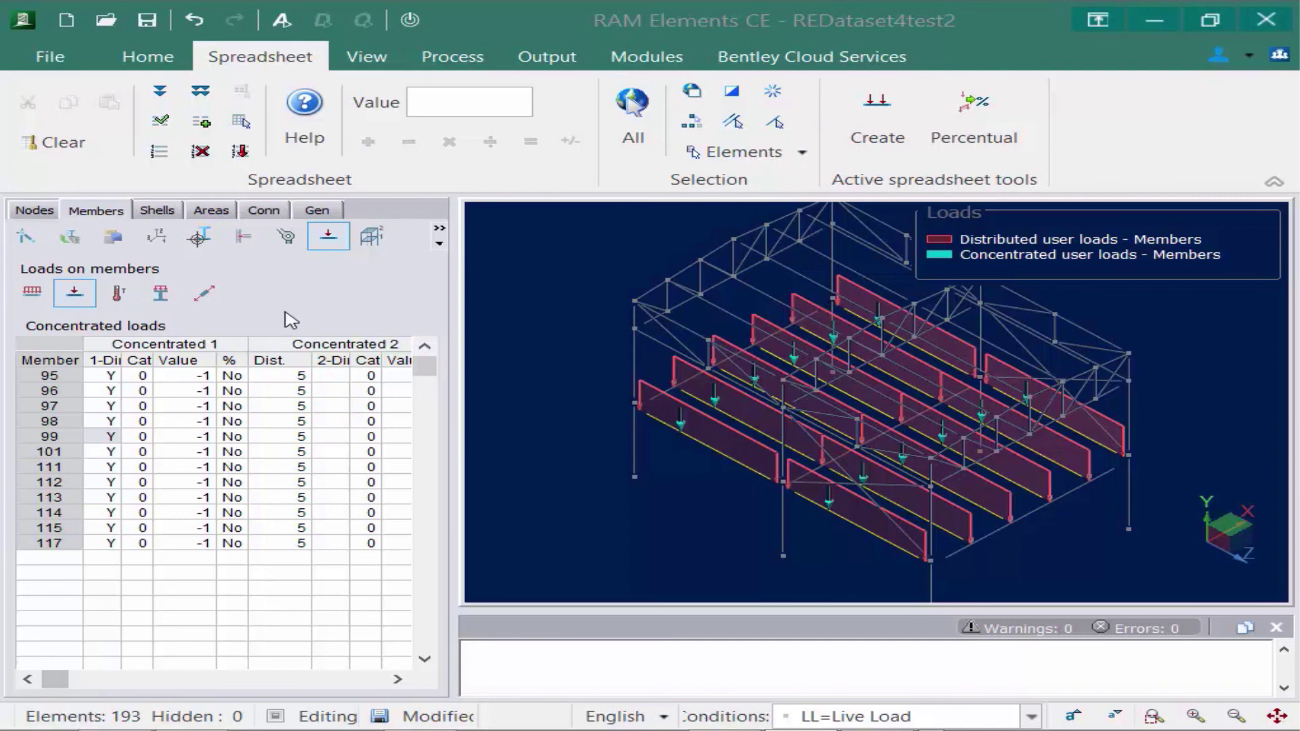
Step: Review the temperature, pressure and pre-tension load tables for the selected floor joists
left_click(119, 294)
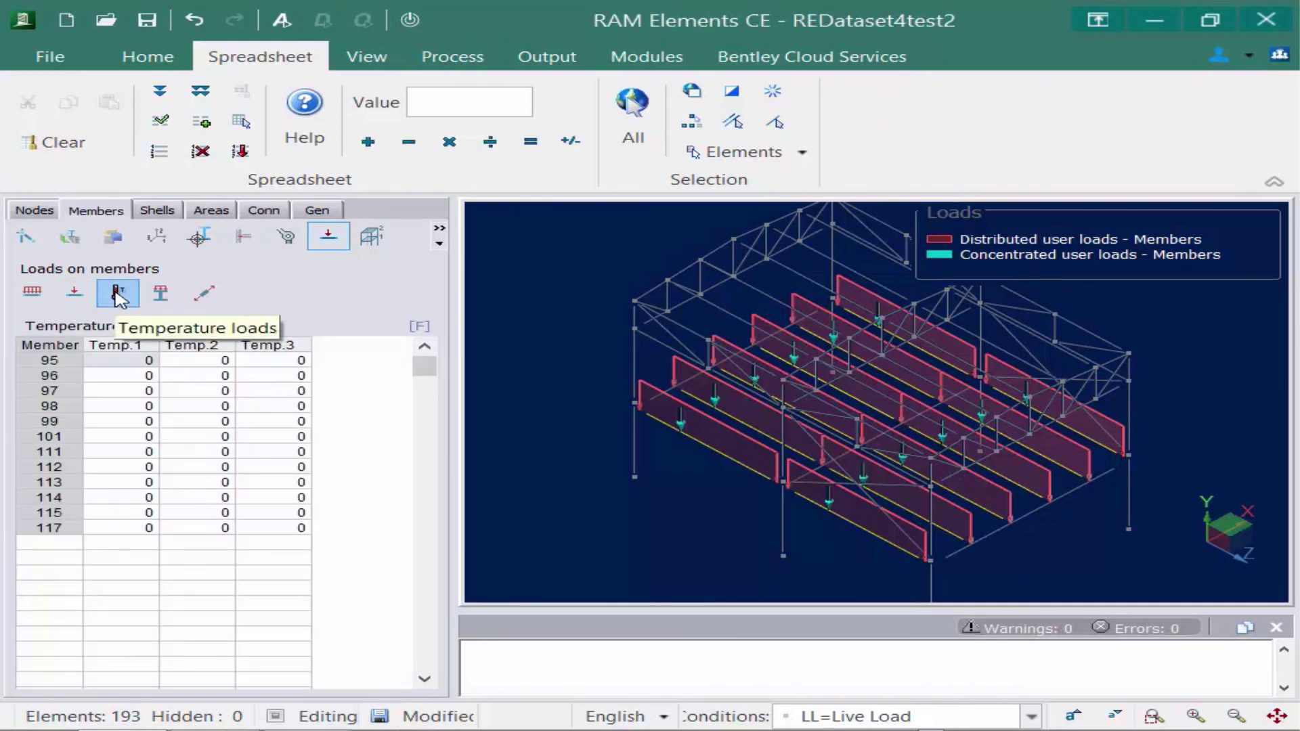
left_click(162, 294)
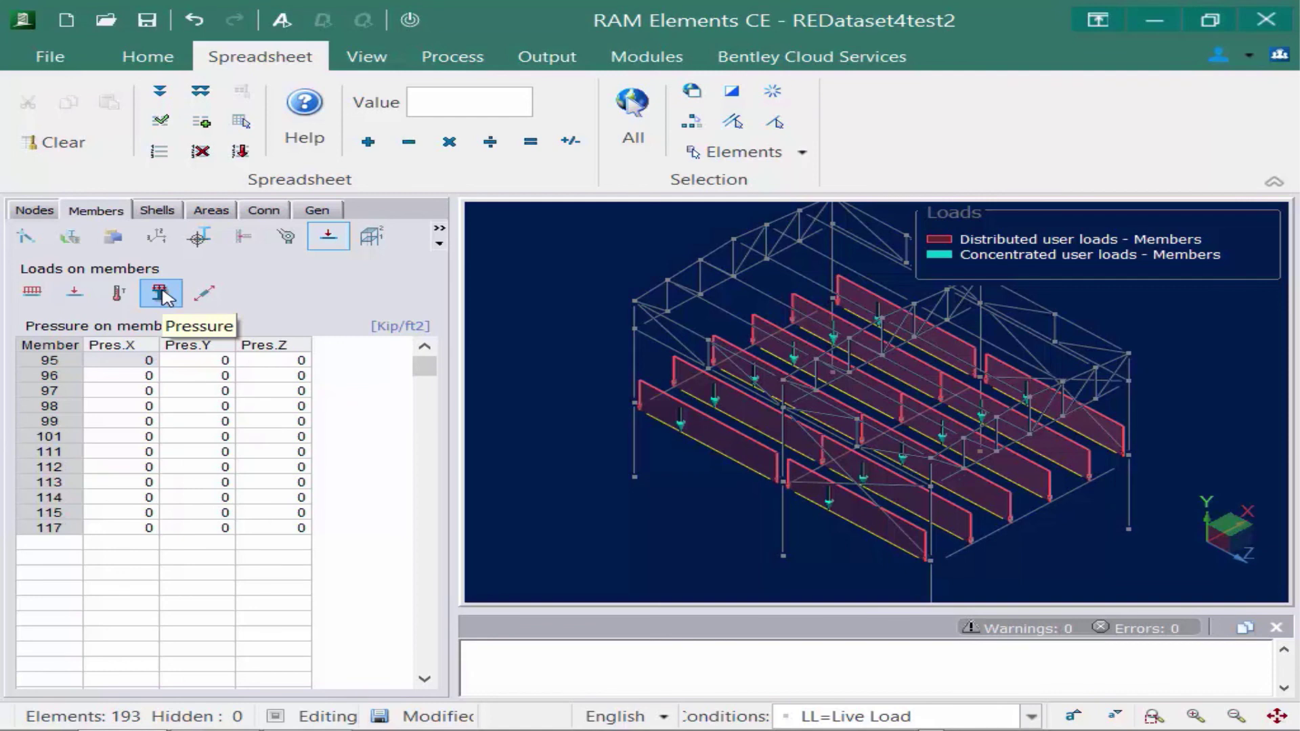
left_click(203, 293)
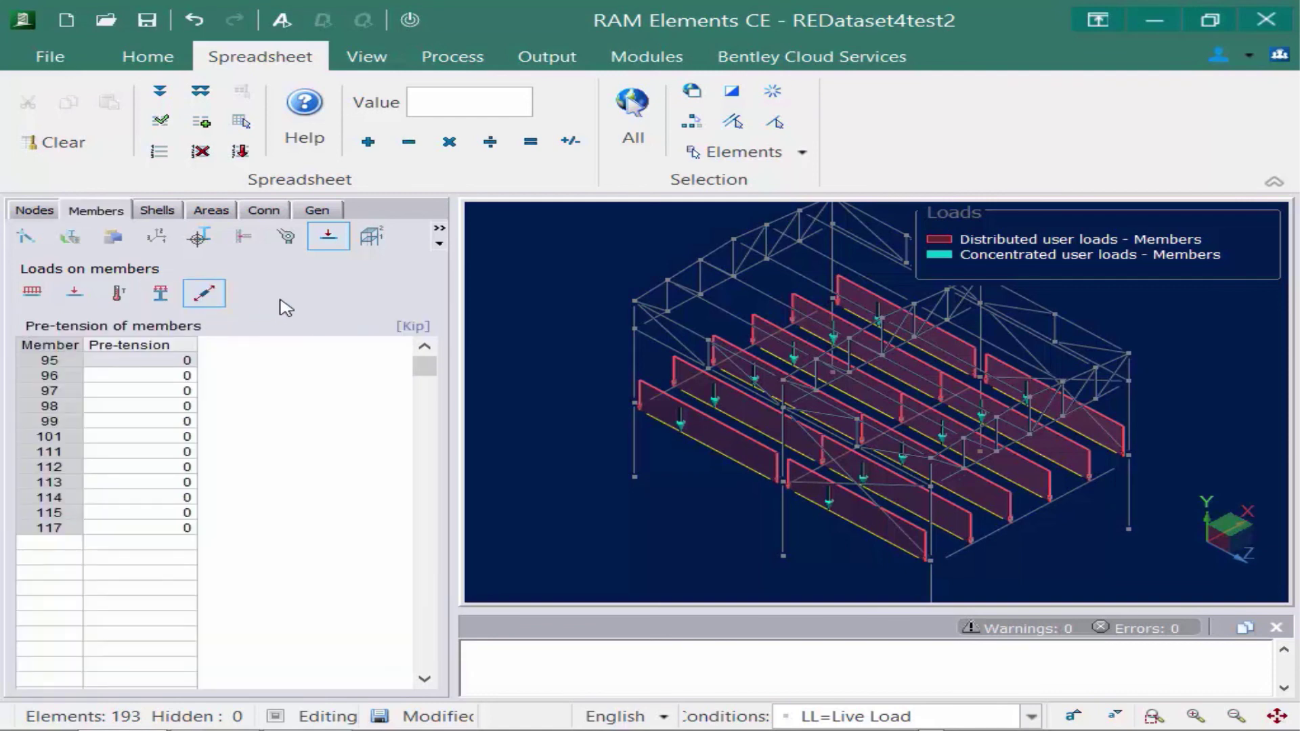